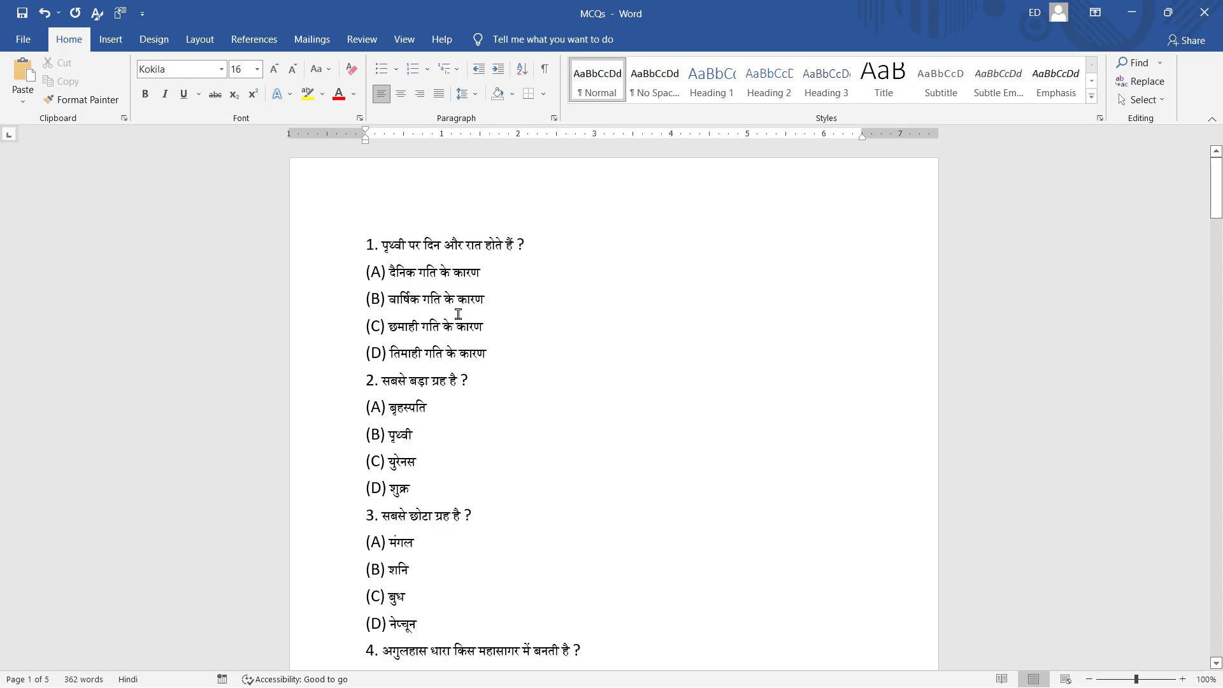
Select question 1's line and add question 2's line to the selection.
left_click(494, 307)
left_click(331, 248)
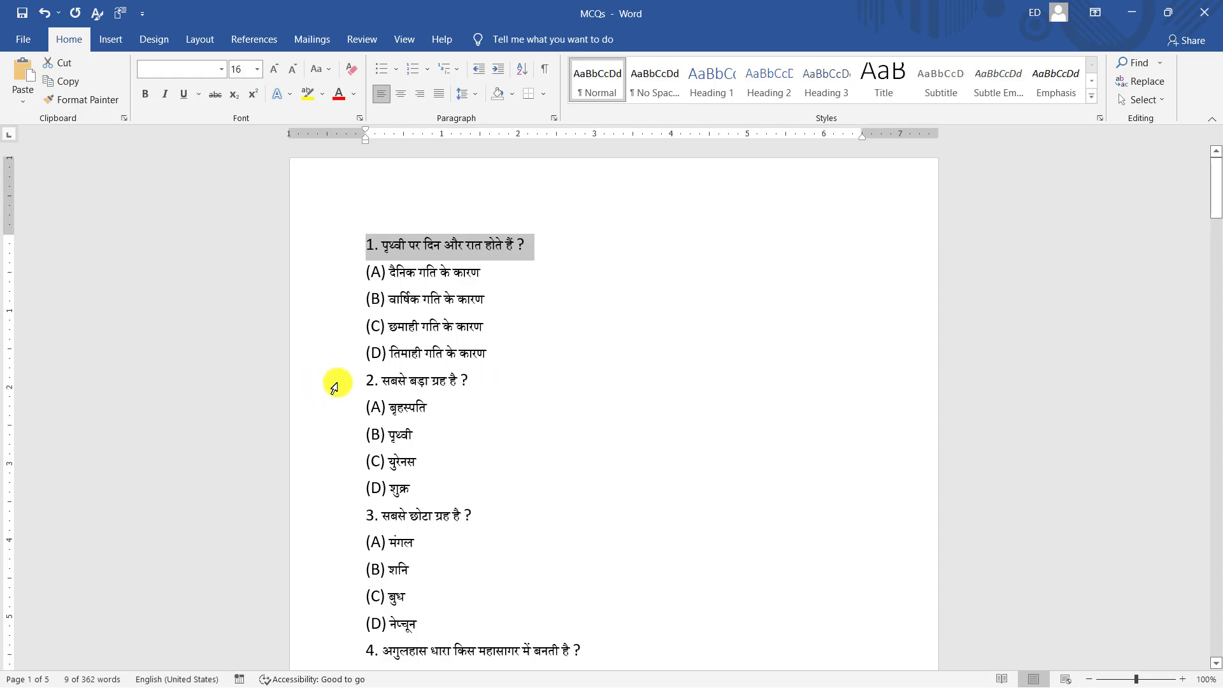
left_click(334, 387)
left_click(331, 382, "ctrl")
Add the lines of questions 3, 4, 5 and 6 to the selection.
scroll(331, 382, "down", 2)
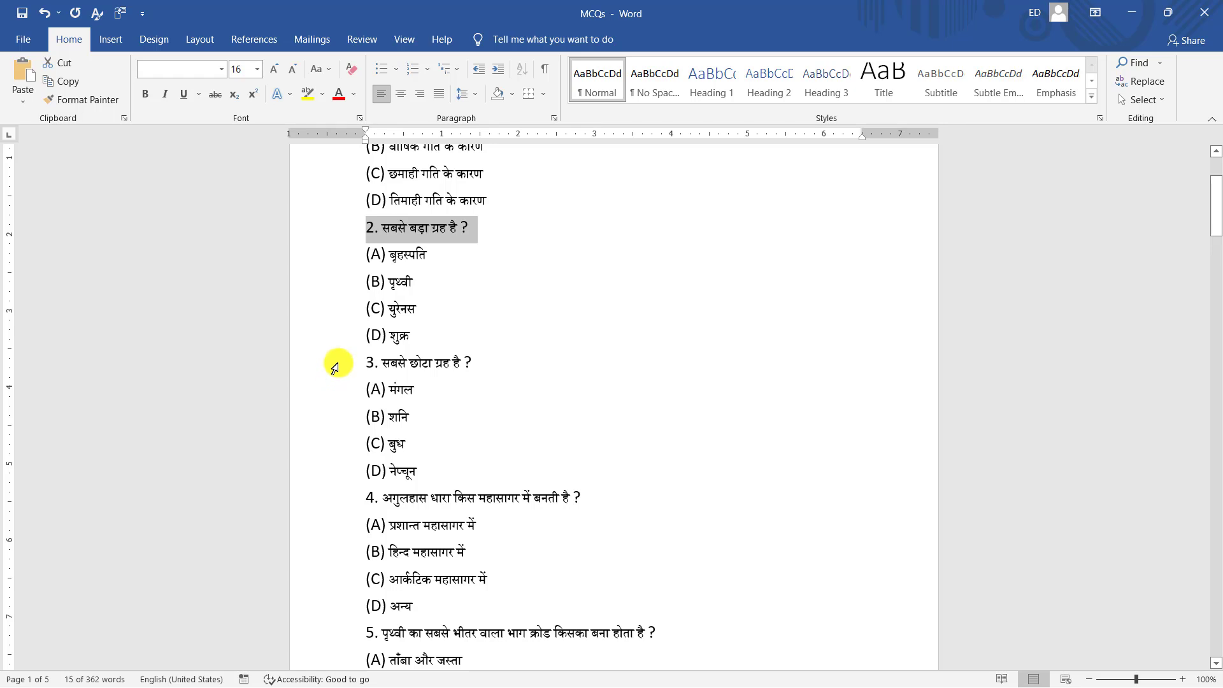
scroll(335, 367, "down", 2)
scroll(335, 366, "up", 1)
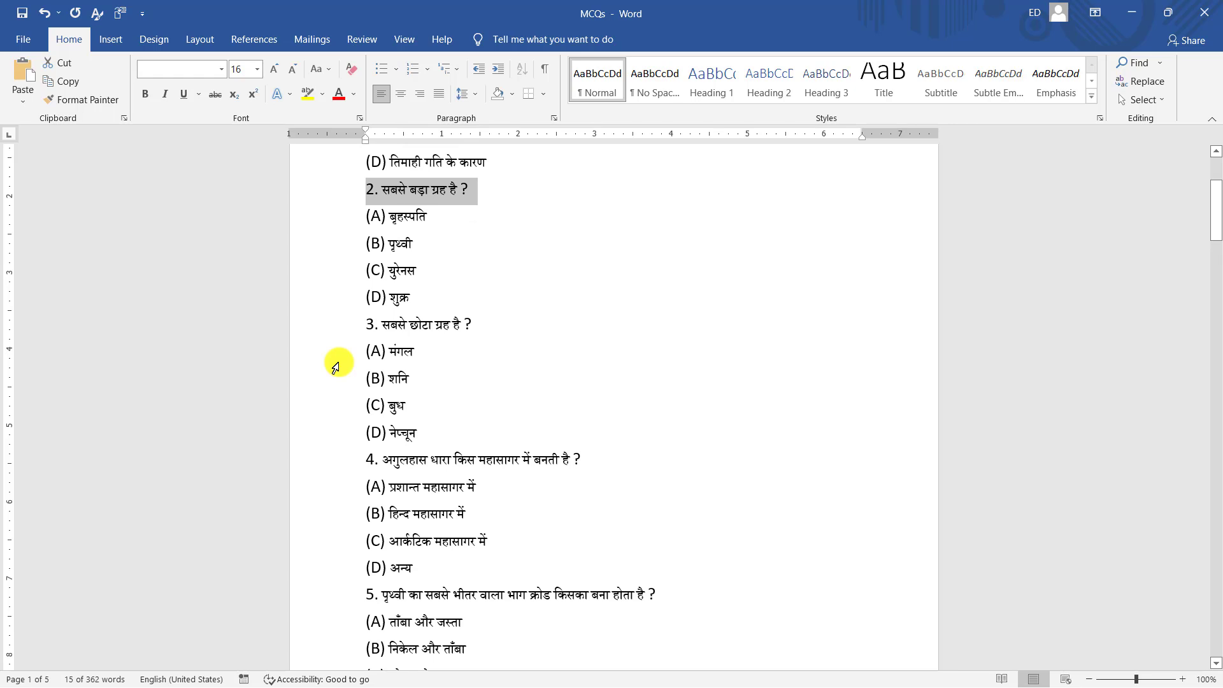
left_click(322, 329, "ctrl")
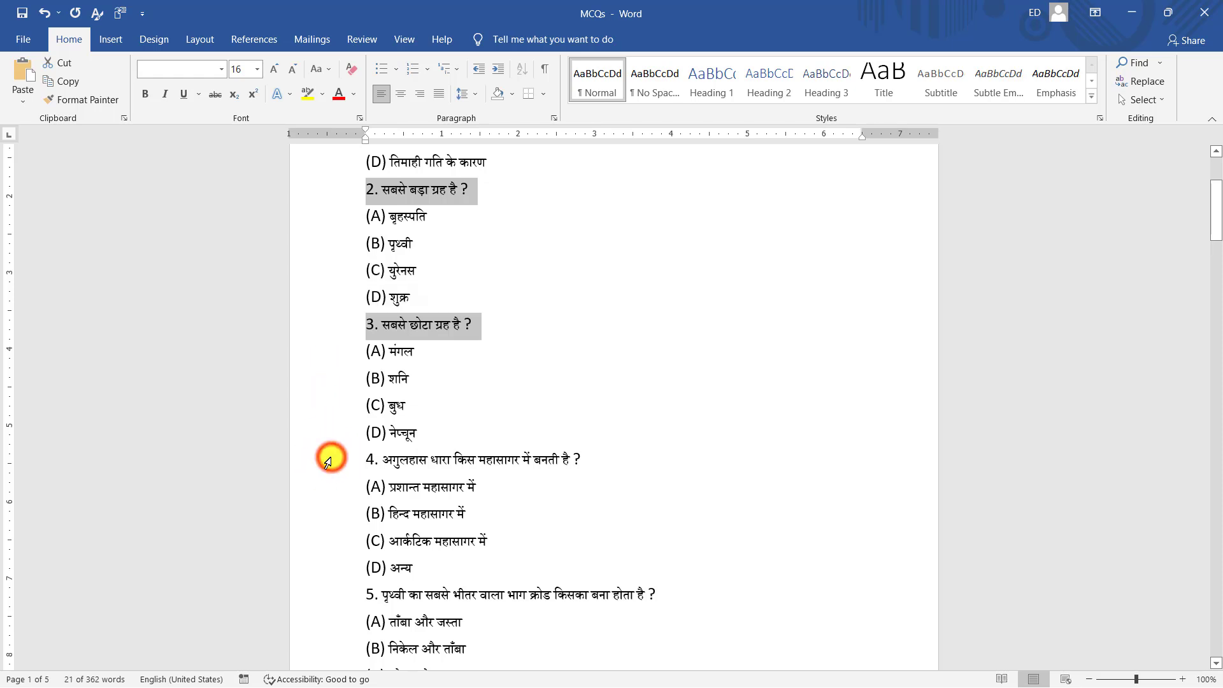
left_click(327, 462, "ctrl")
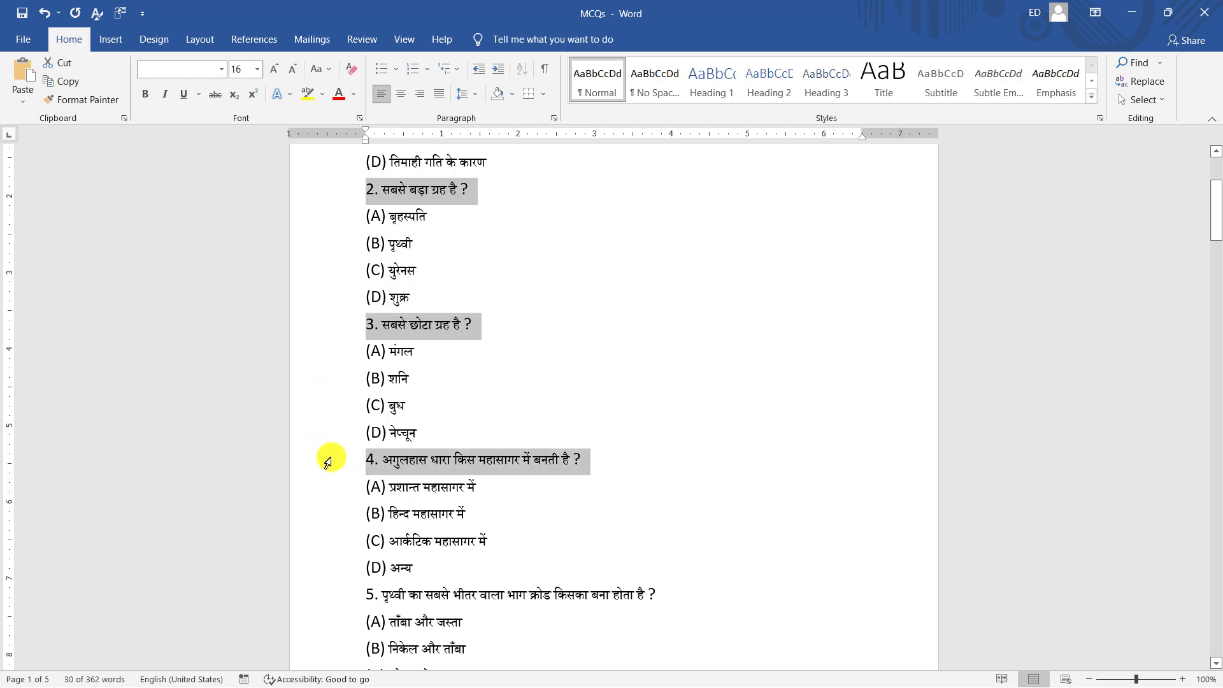
left_click(325, 599, "ctrl")
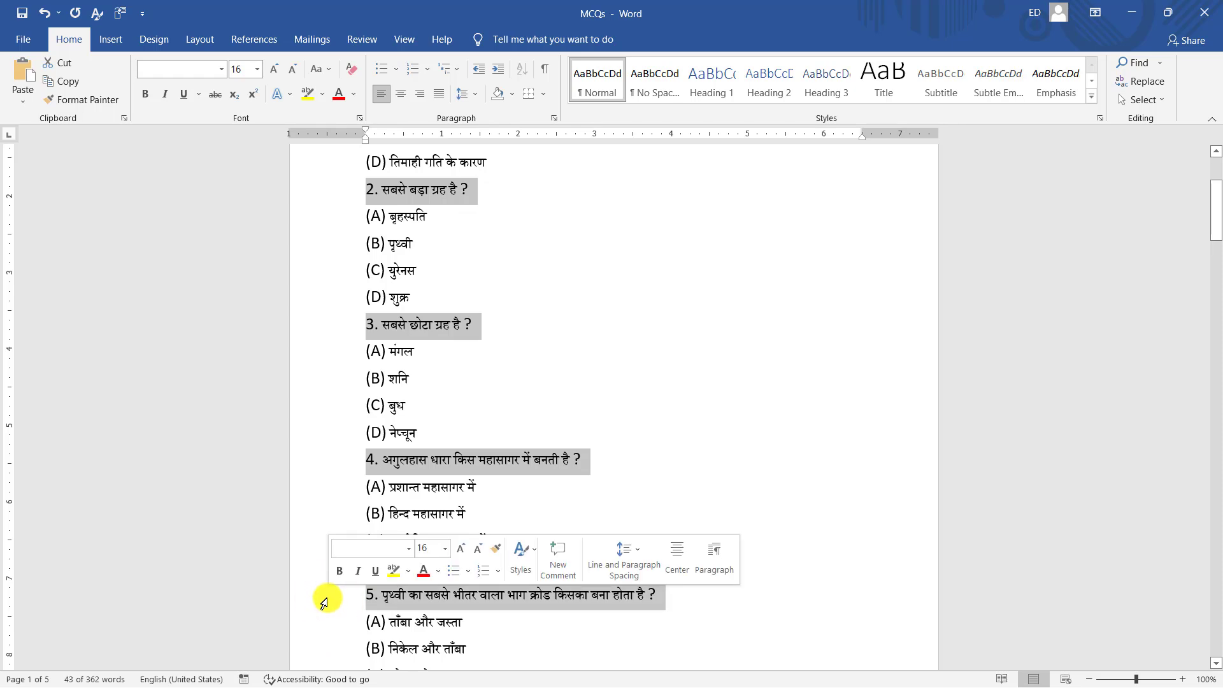
scroll(355, 532, "down", 1)
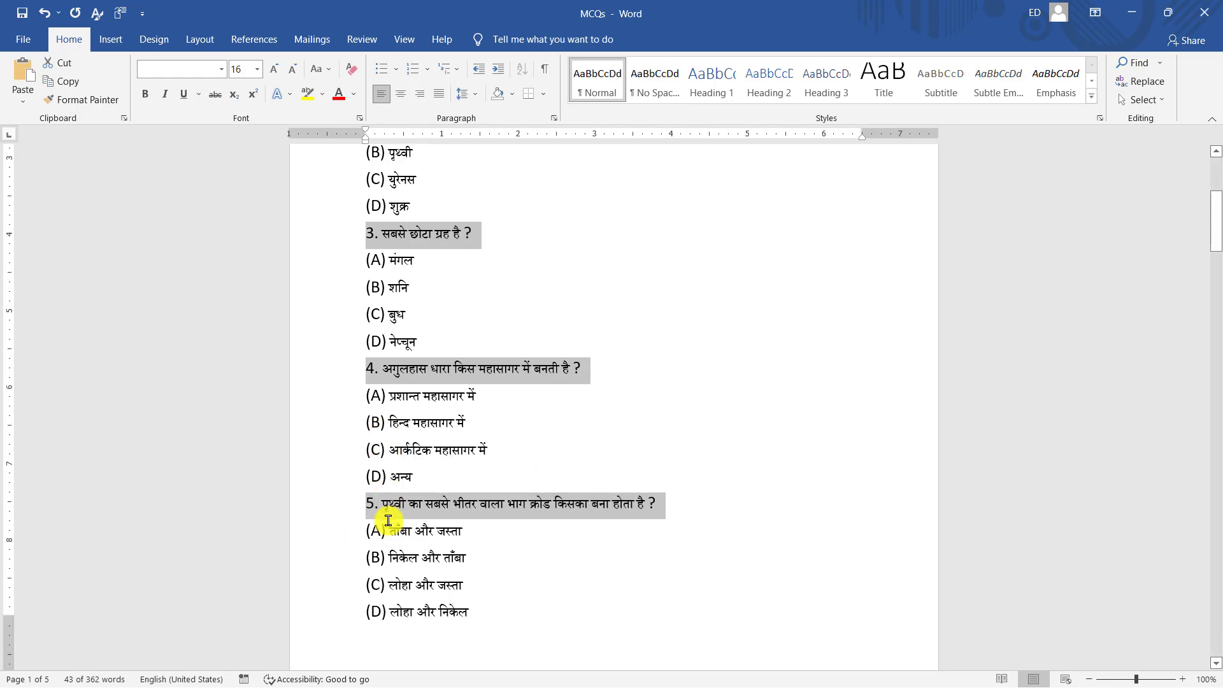
scroll(404, 500, "down", 1)
scroll(420, 488, "down", 1)
scroll(421, 488, "down", 1)
scroll(417, 491, "down", 1)
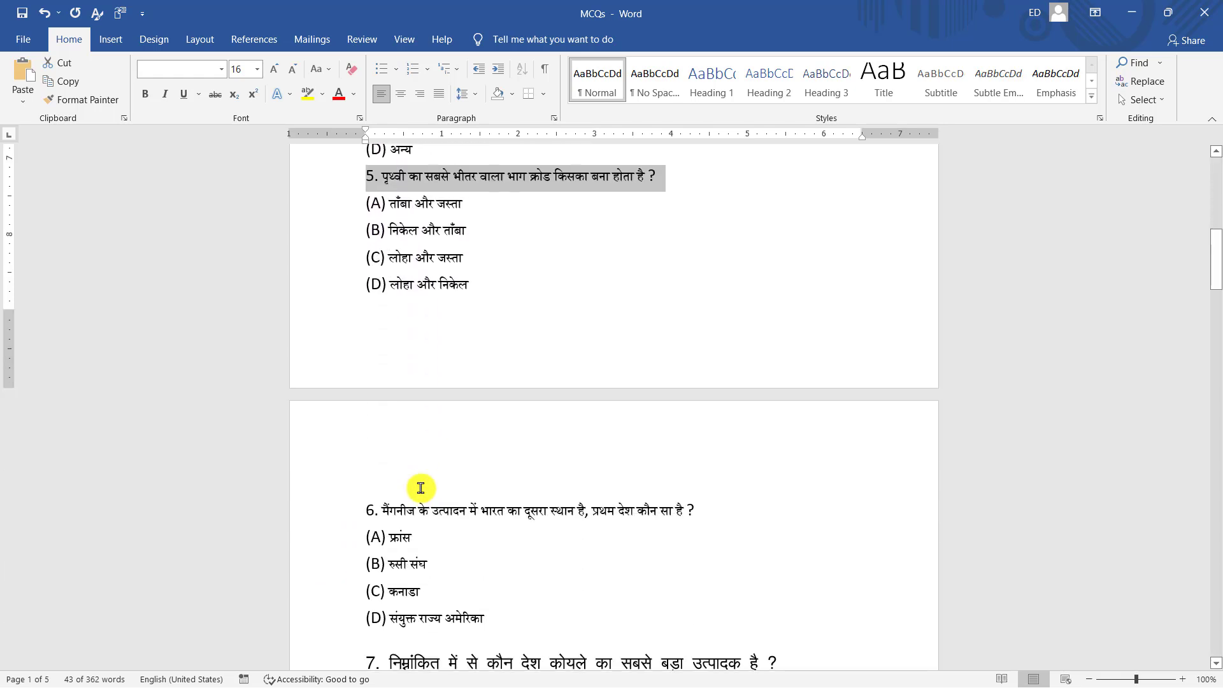
scroll(416, 446, "down", 1)
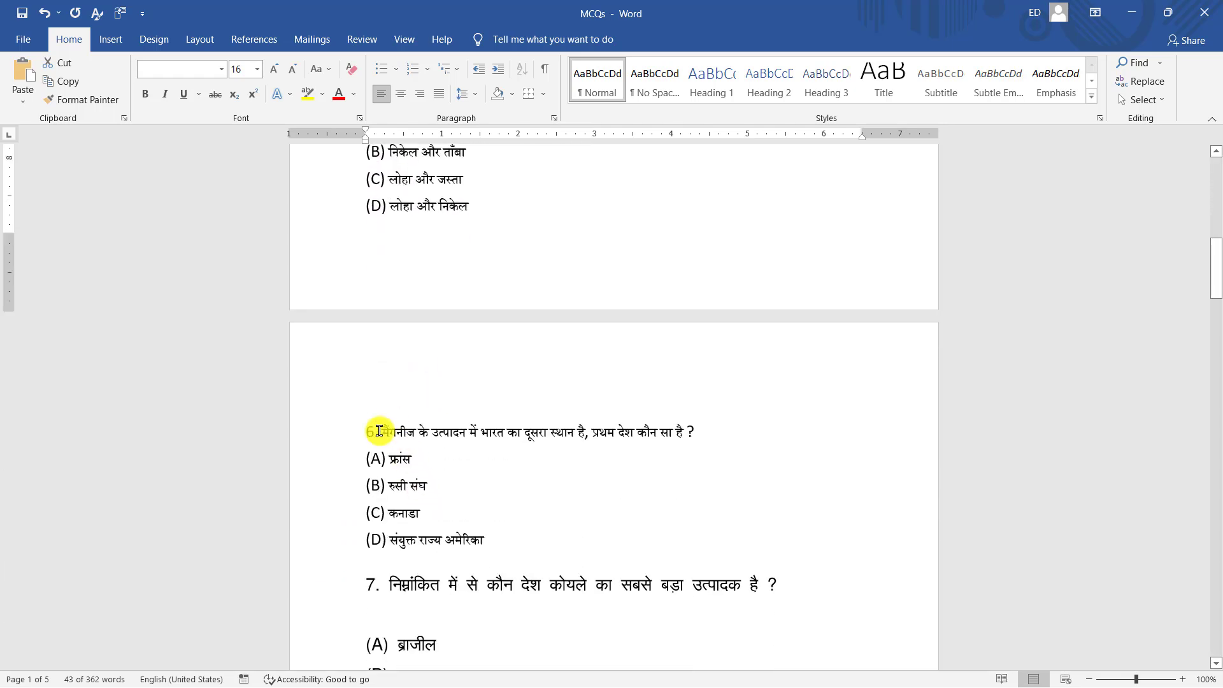
left_click(337, 439)
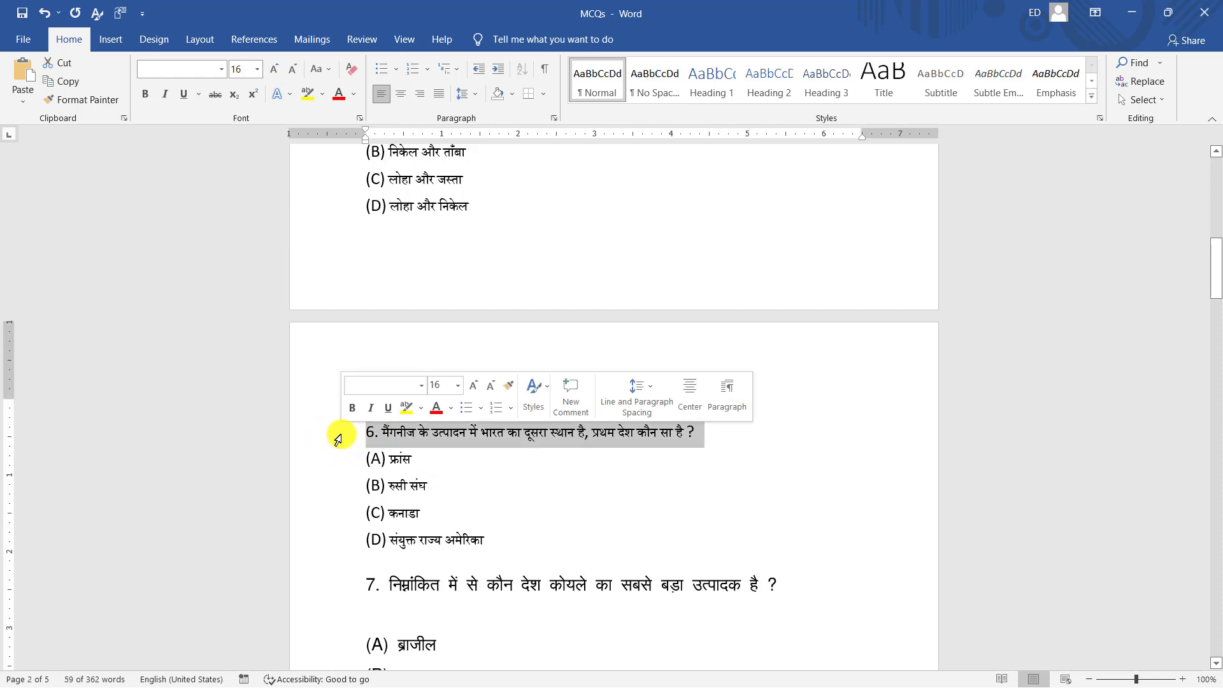
scroll(342, 446, "down", 2)
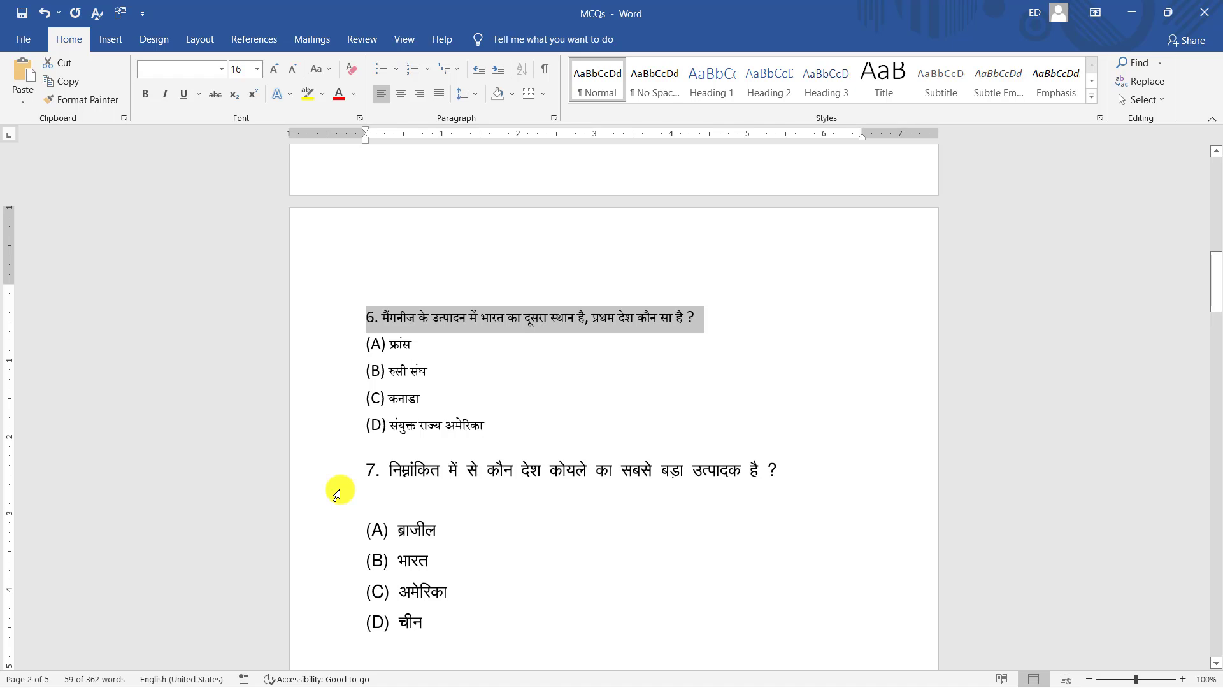
scroll(546, 399, "up", 1)
scroll(547, 399, "up", 3)
scroll(546, 398, "up", 2)
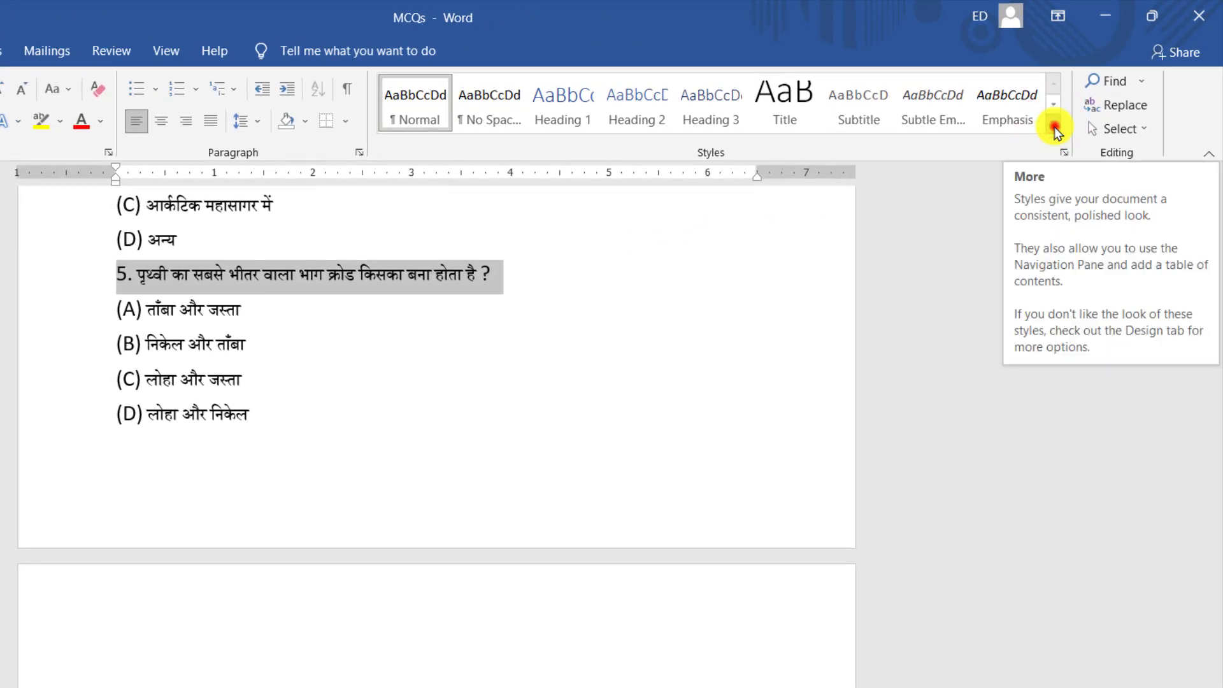
Apply the Heading 1 style from the Styles gallery to the selected question lines.
left_click(1055, 131)
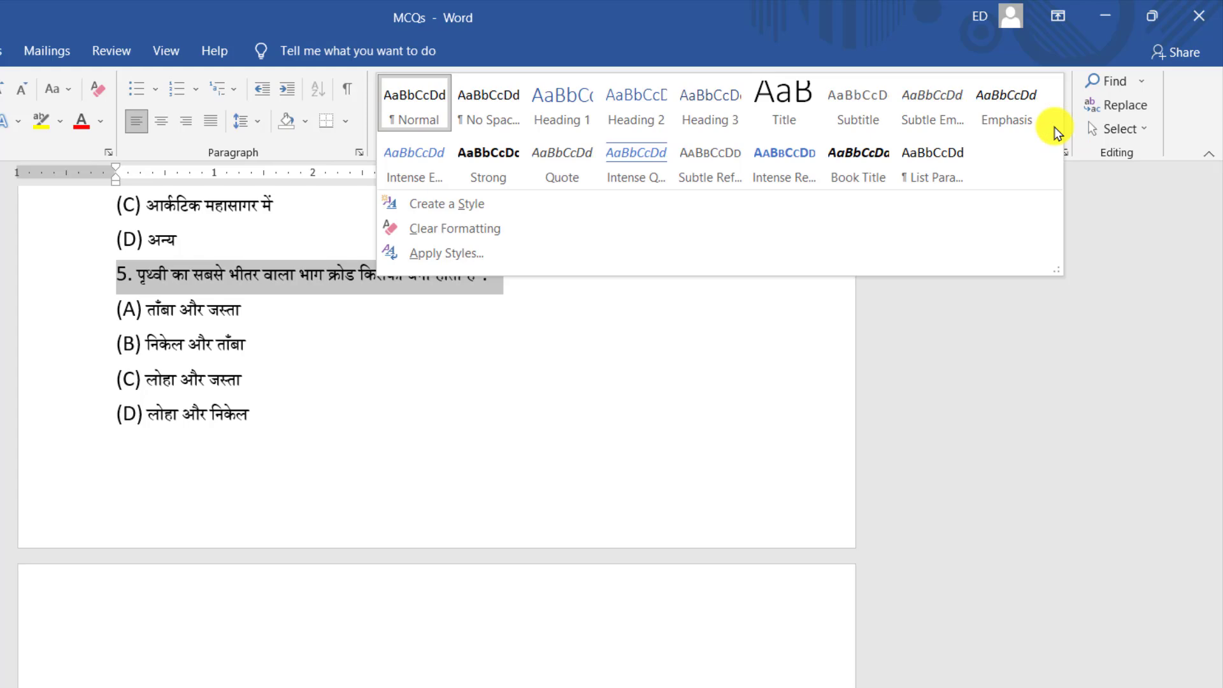
left_click(565, 113)
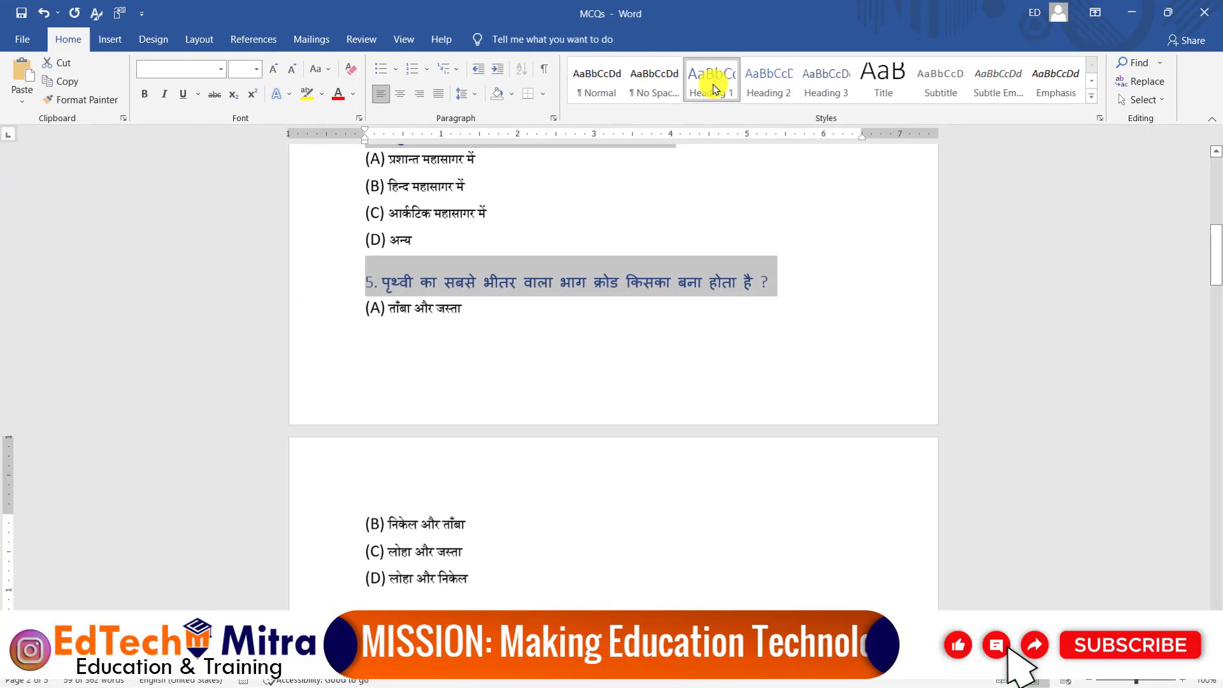
left_click(581, 337)
scroll(581, 337, "up", 2)
scroll(581, 337, "up", 2)
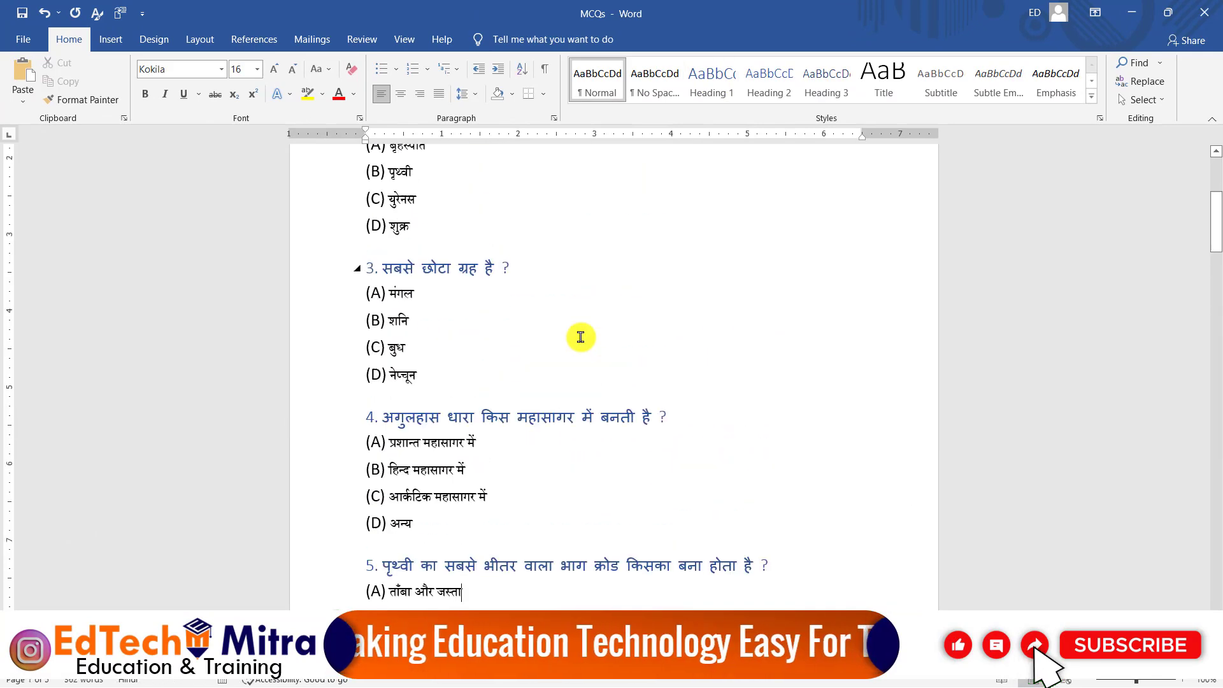
scroll(515, 337, "up", 2)
scroll(514, 337, "up", 2)
scroll(514, 337, "up", 1)
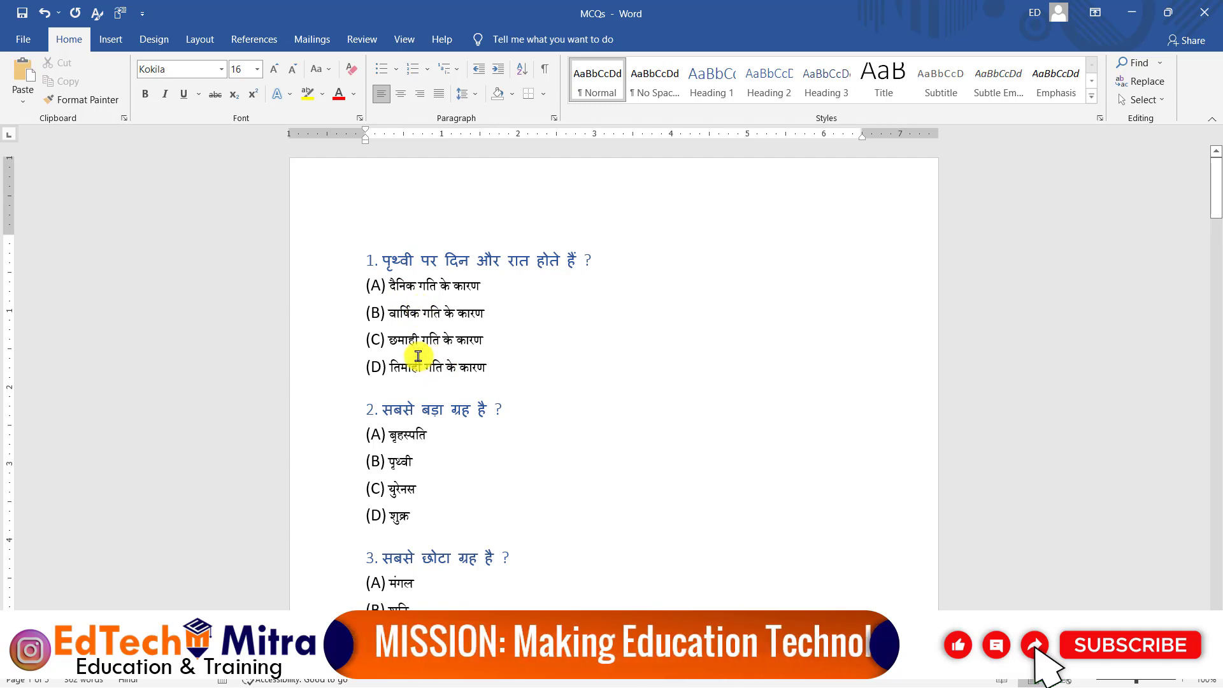
Select question 1's options (A)–(D), then extend to all text with similar formatting.
left_click(331, 286)
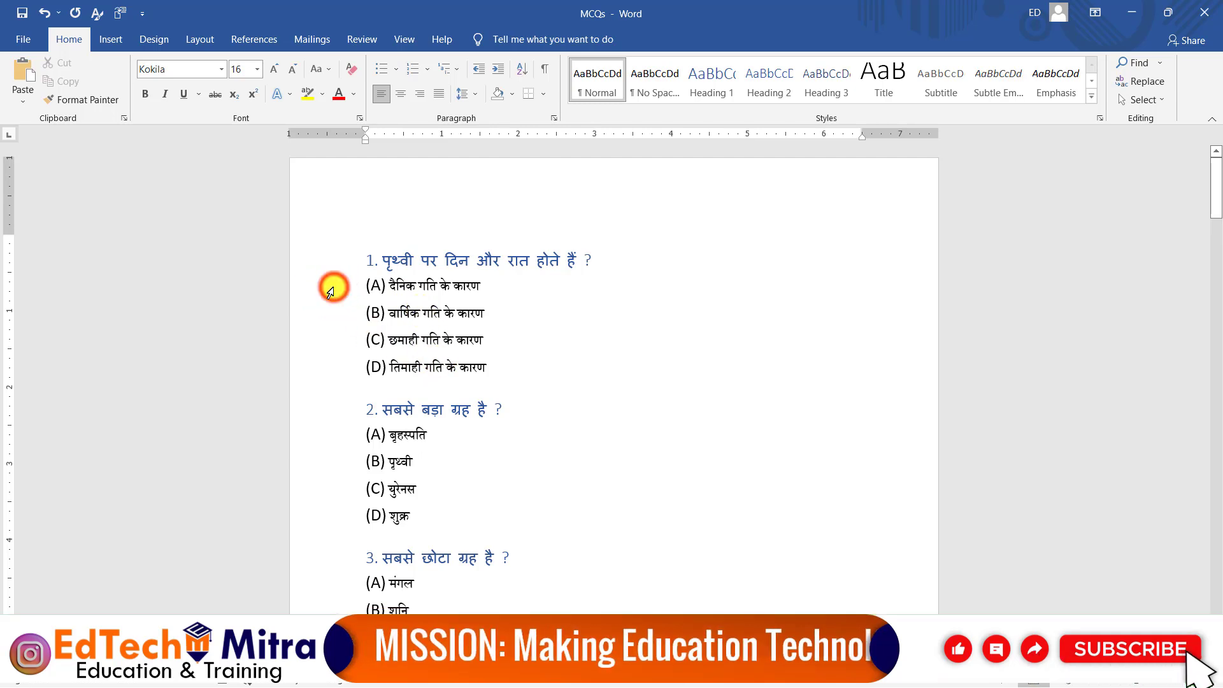
left_click_drag(331, 286, 324, 369)
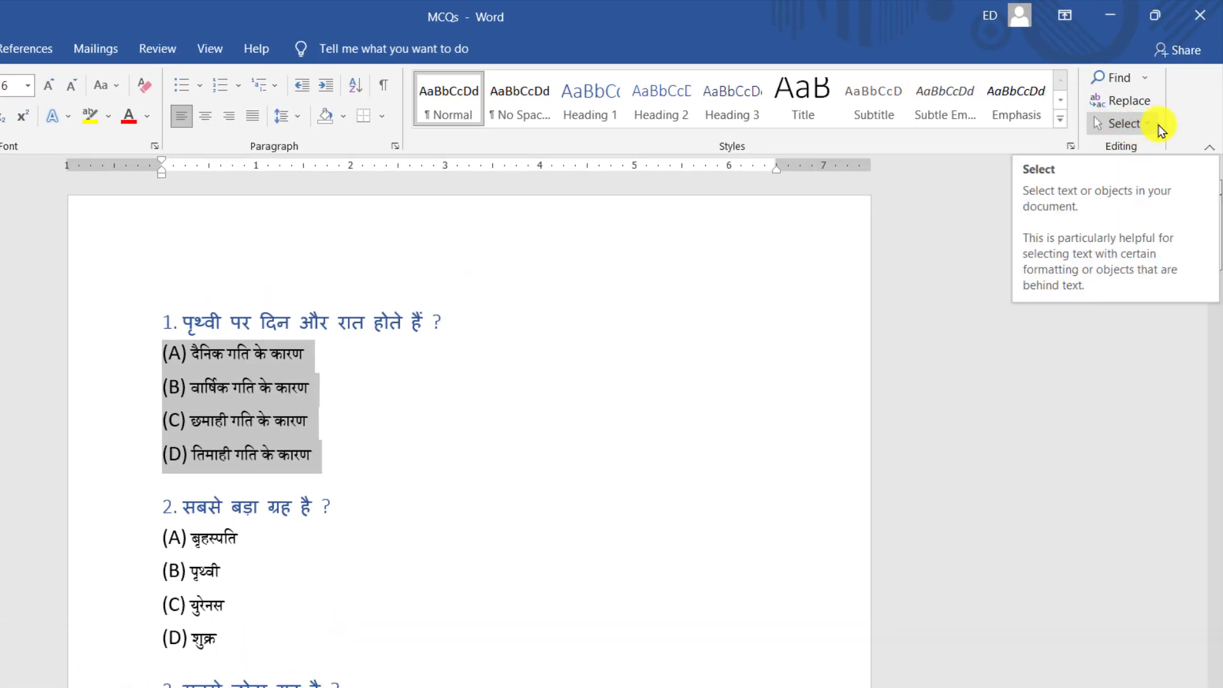
left_click(1152, 127)
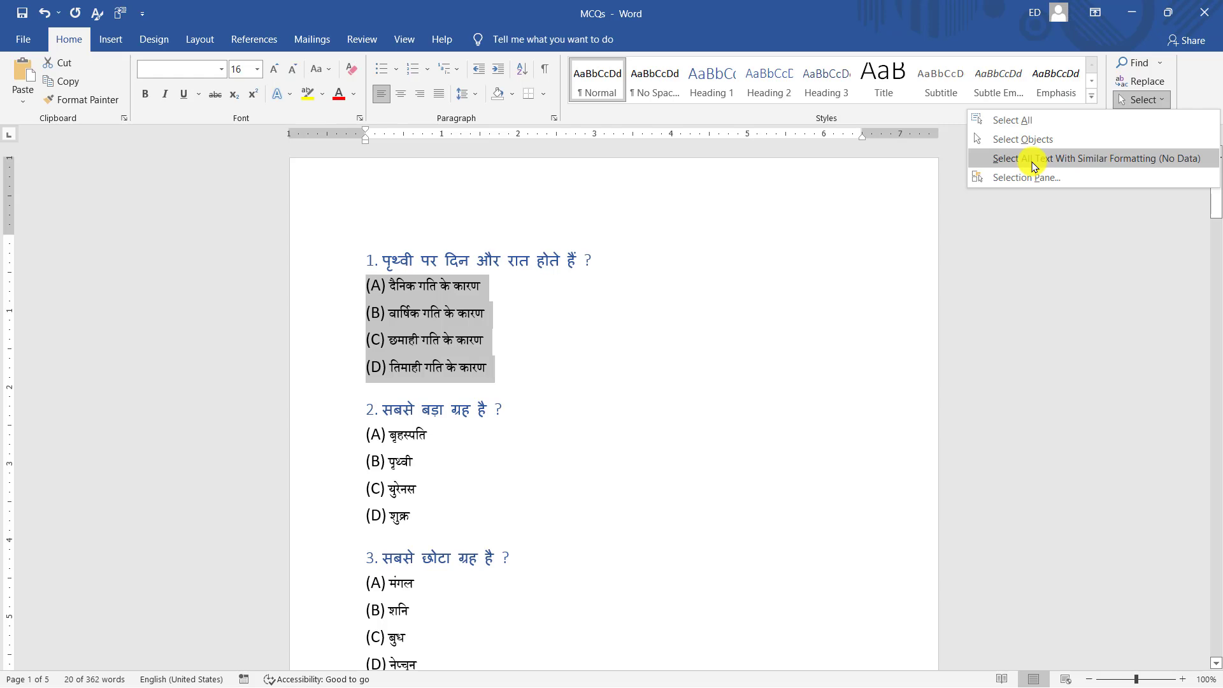
left_click(1033, 159)
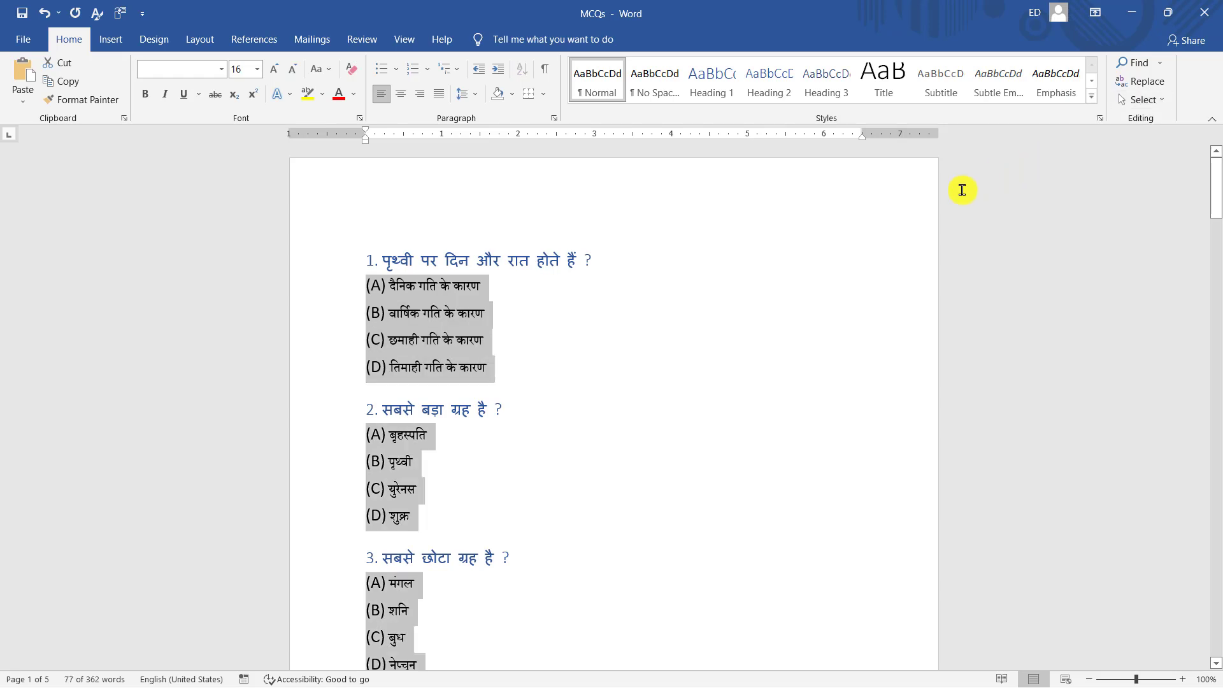
Apply the Heading 2 style to all the selected answer options.
scroll(519, 374, "down", 1)
scroll(415, 384, "down", 2)
scroll(426, 419, "down", 1)
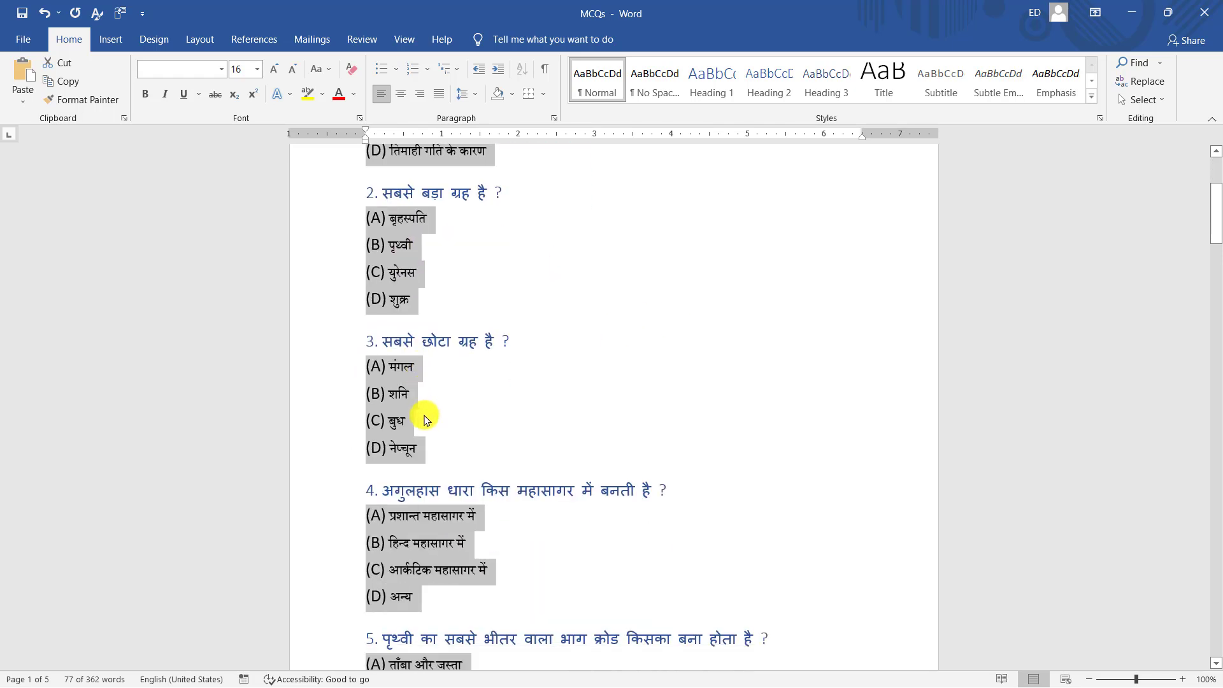
scroll(425, 419, "down", 2)
scroll(423, 446, "down", 3)
scroll(423, 465, "down", 2)
scroll(430, 482, "down", 1)
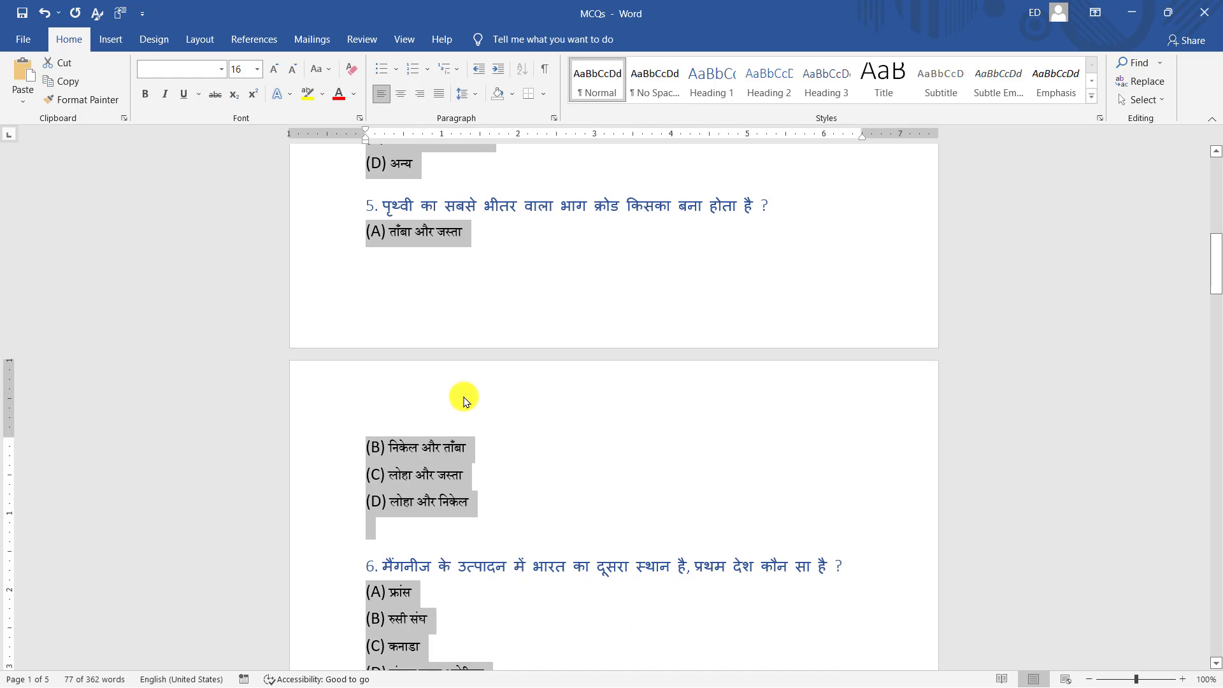
left_click(776, 92)
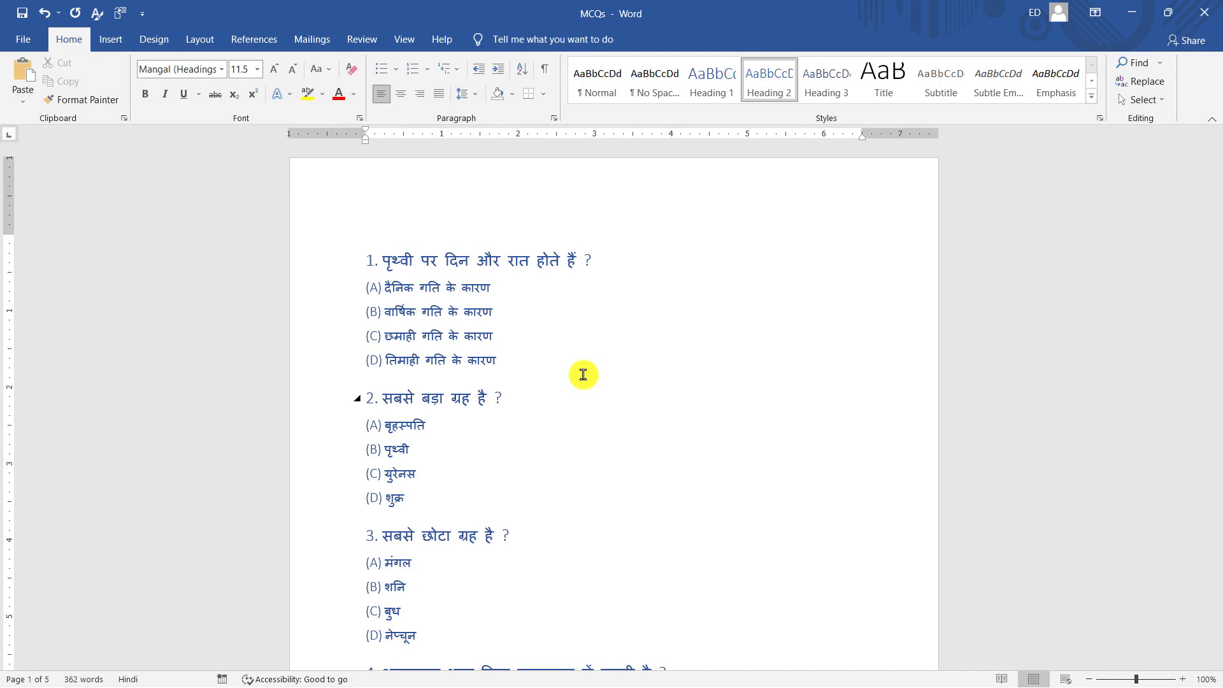
Set the whole document to gargi font, size 28, with Automatic font colour.
left_click(542, 393)
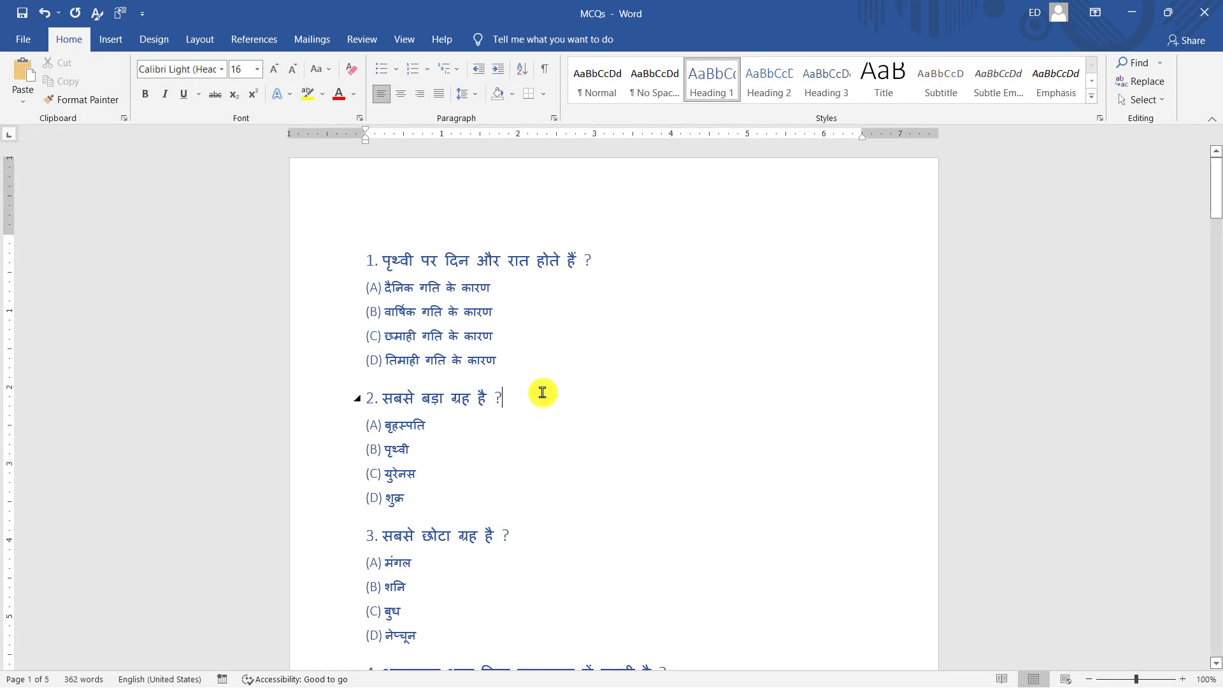
key("ctrl+a")
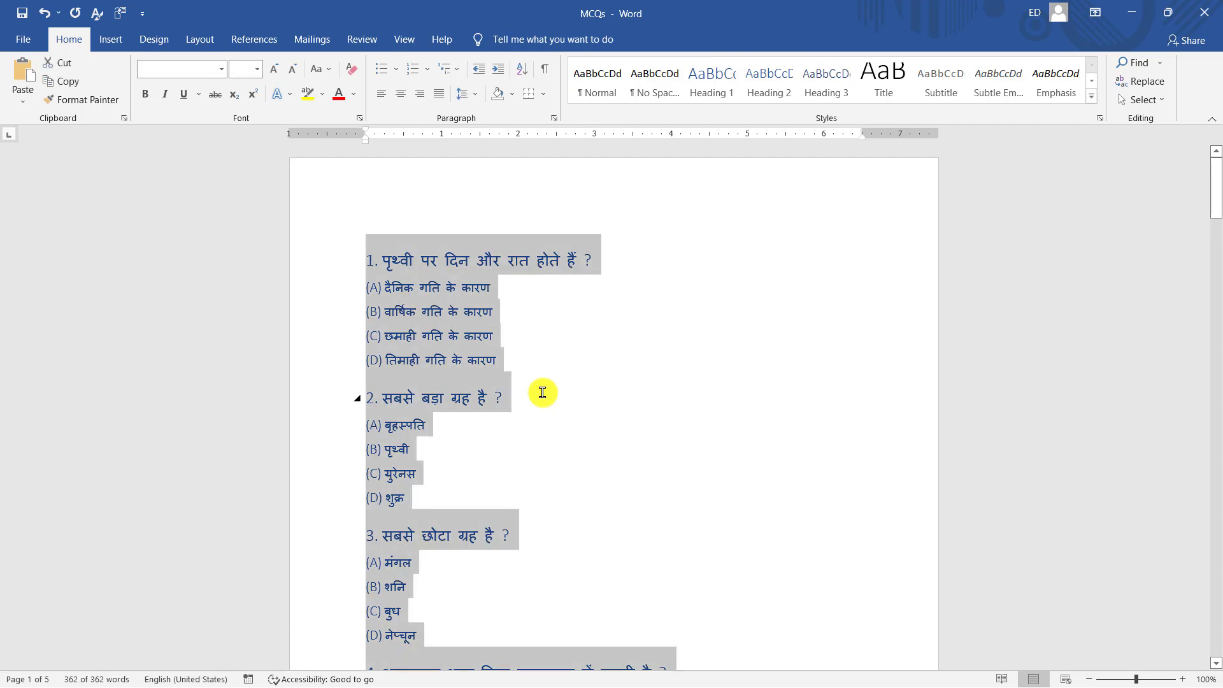
left_click(257, 72)
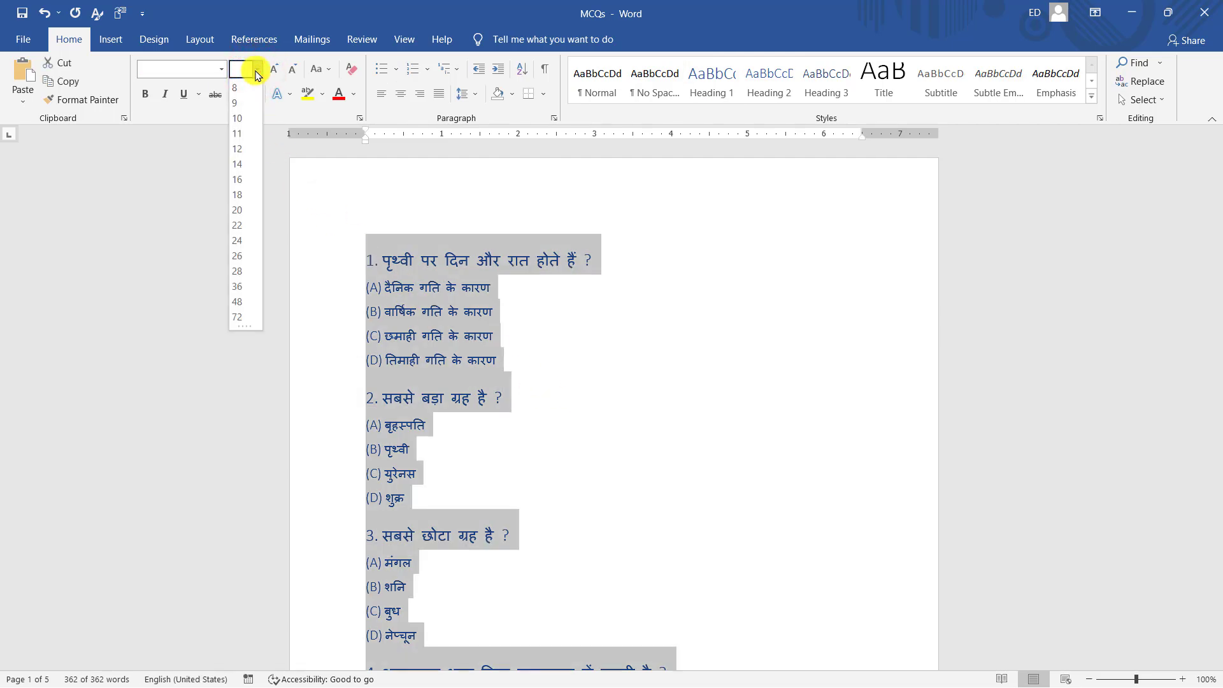
left_click(241, 273)
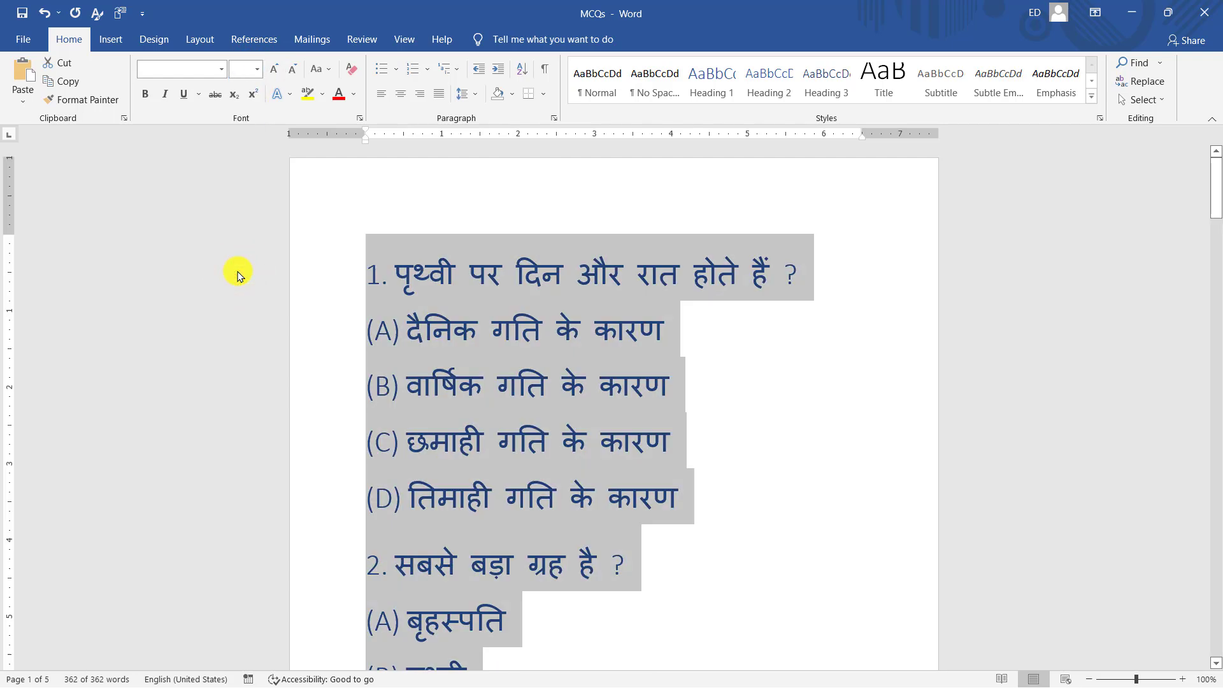
left_click(223, 71)
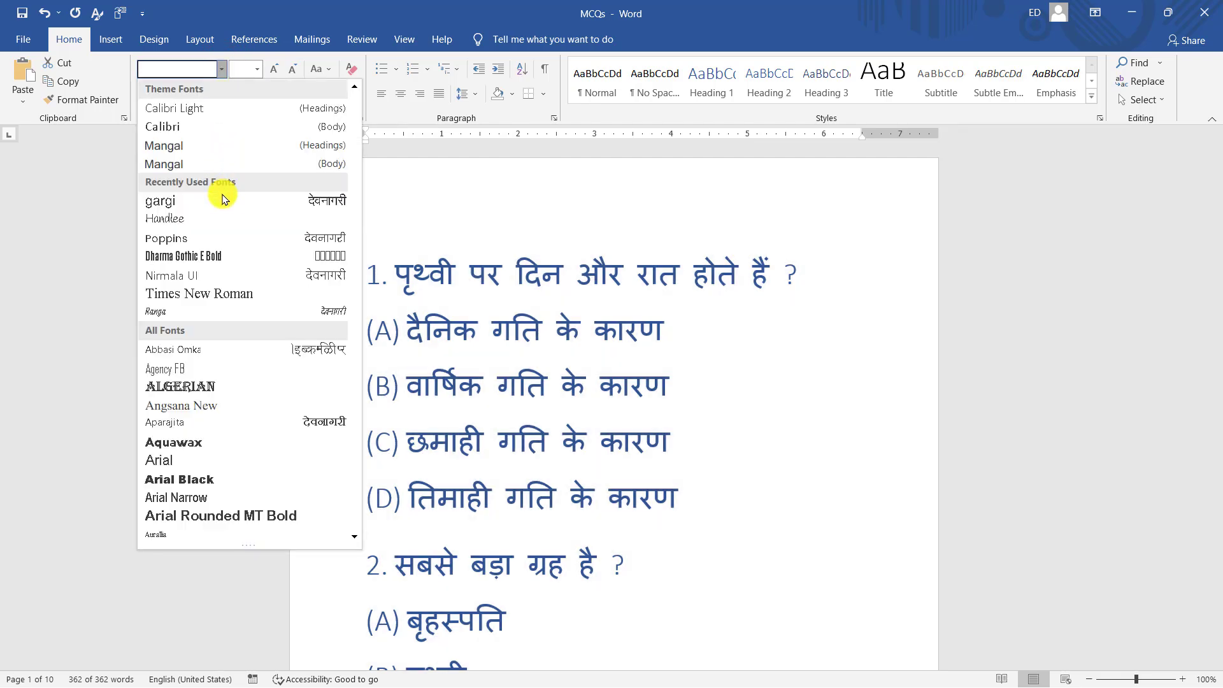
left_click(186, 208)
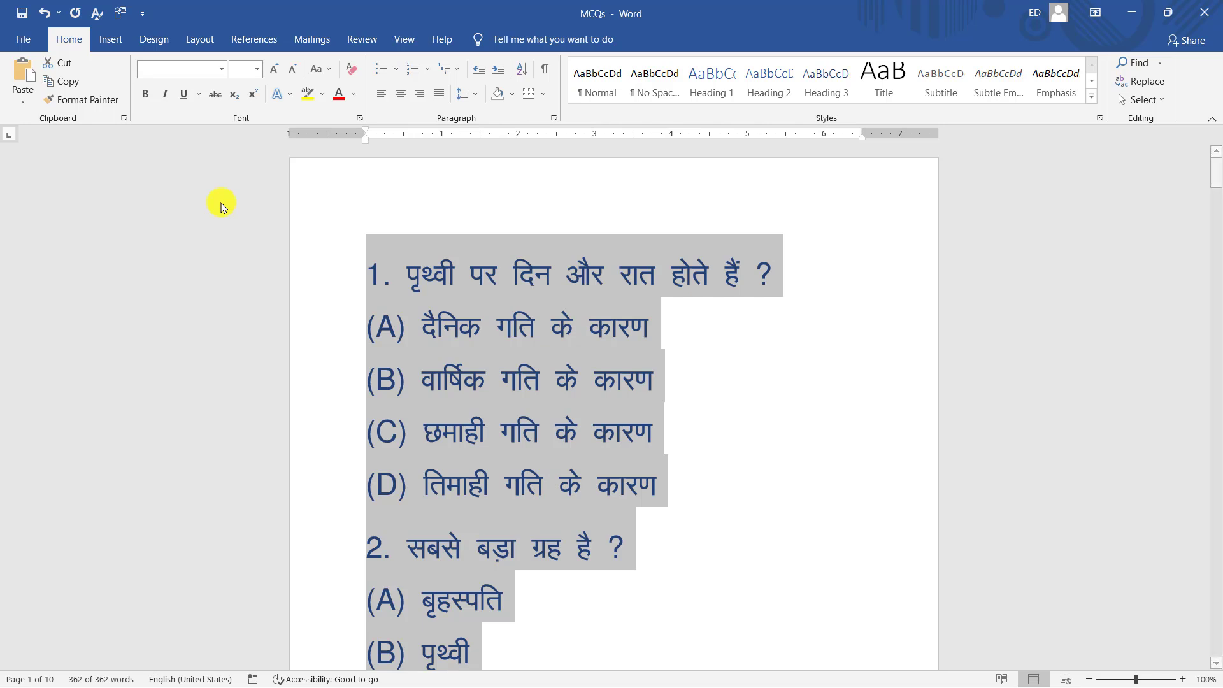
left_click(355, 95)
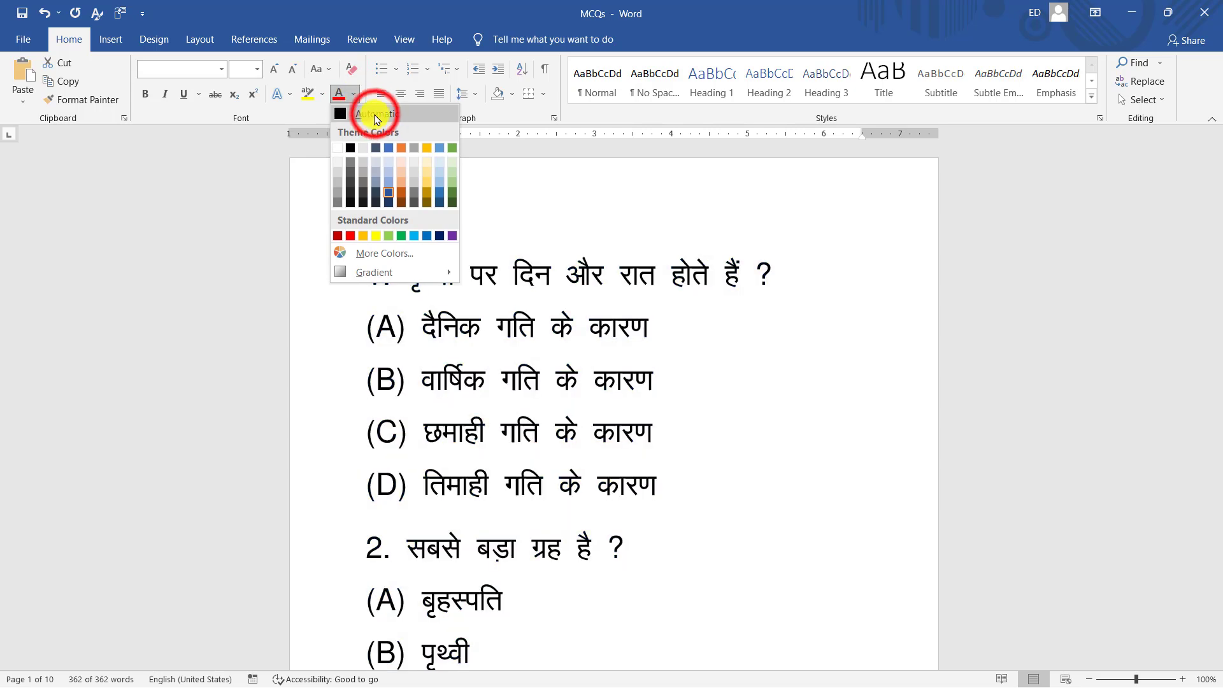
left_click(376, 116)
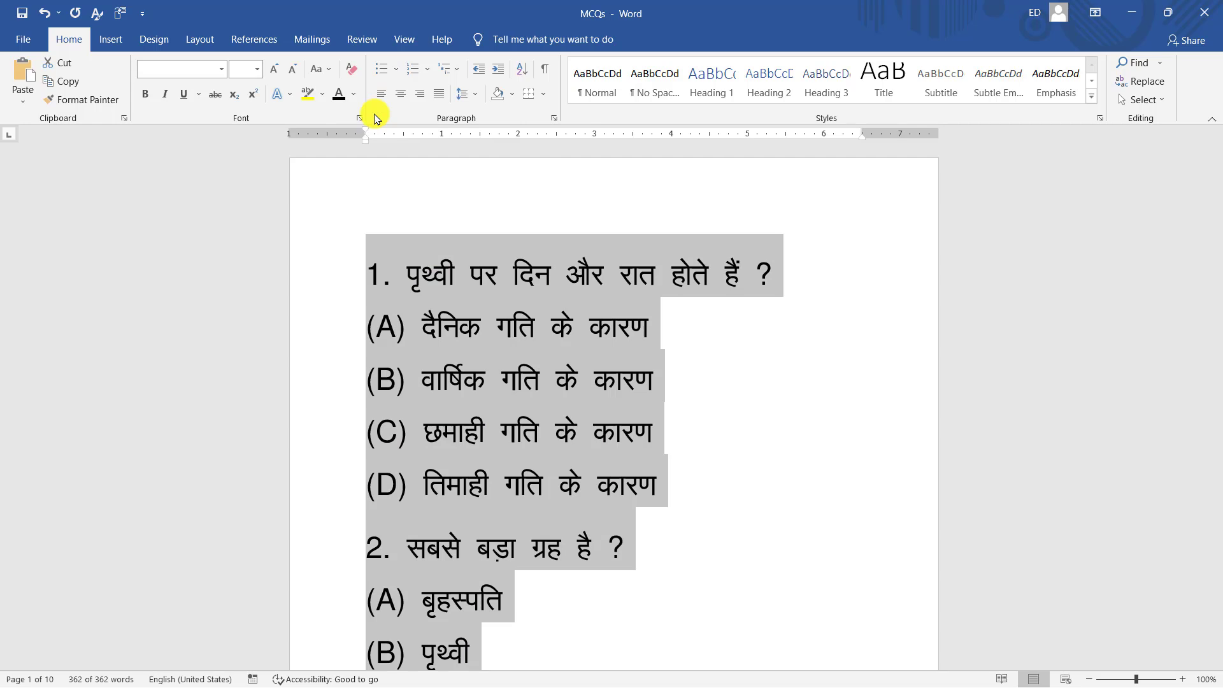
left_click(710, 338)
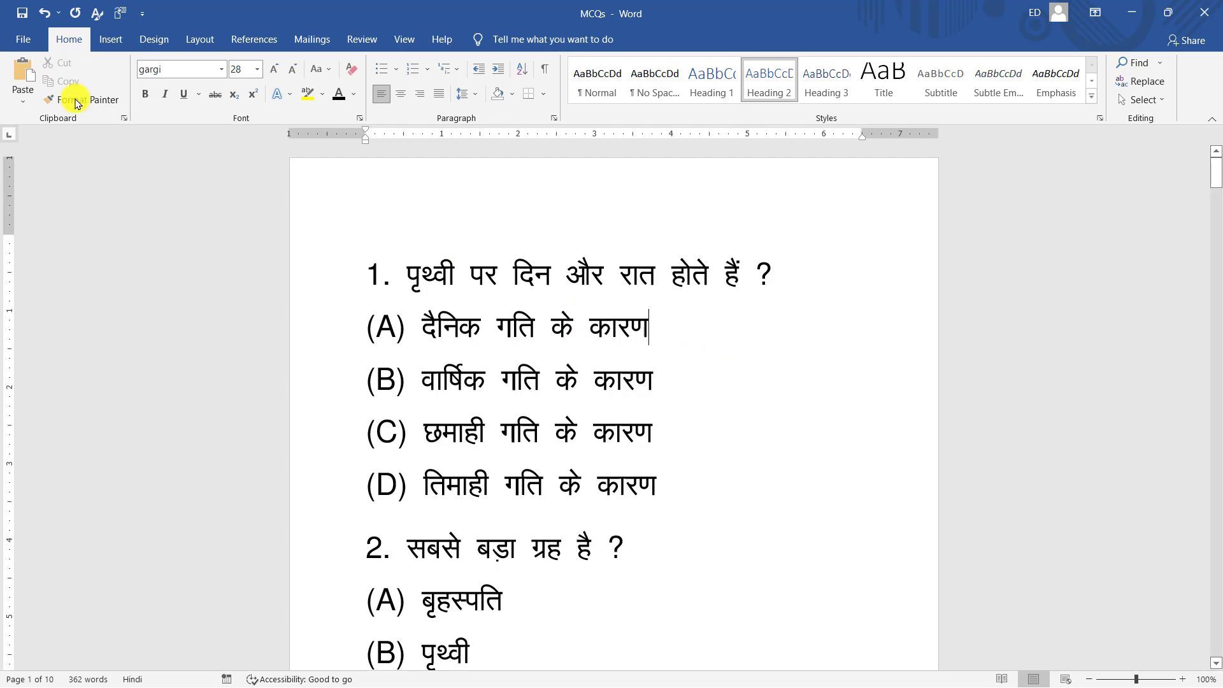
Save the MCQs document and close Word.
left_click(27, 43)
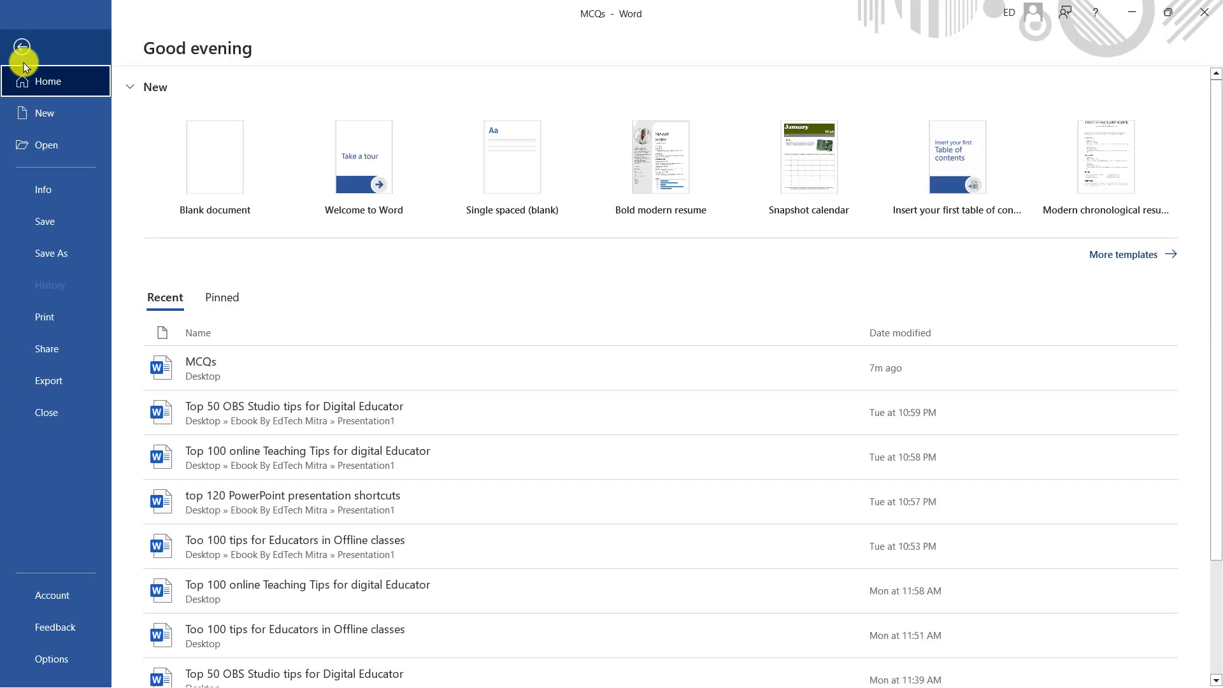
left_click(52, 228)
left_click(52, 224)
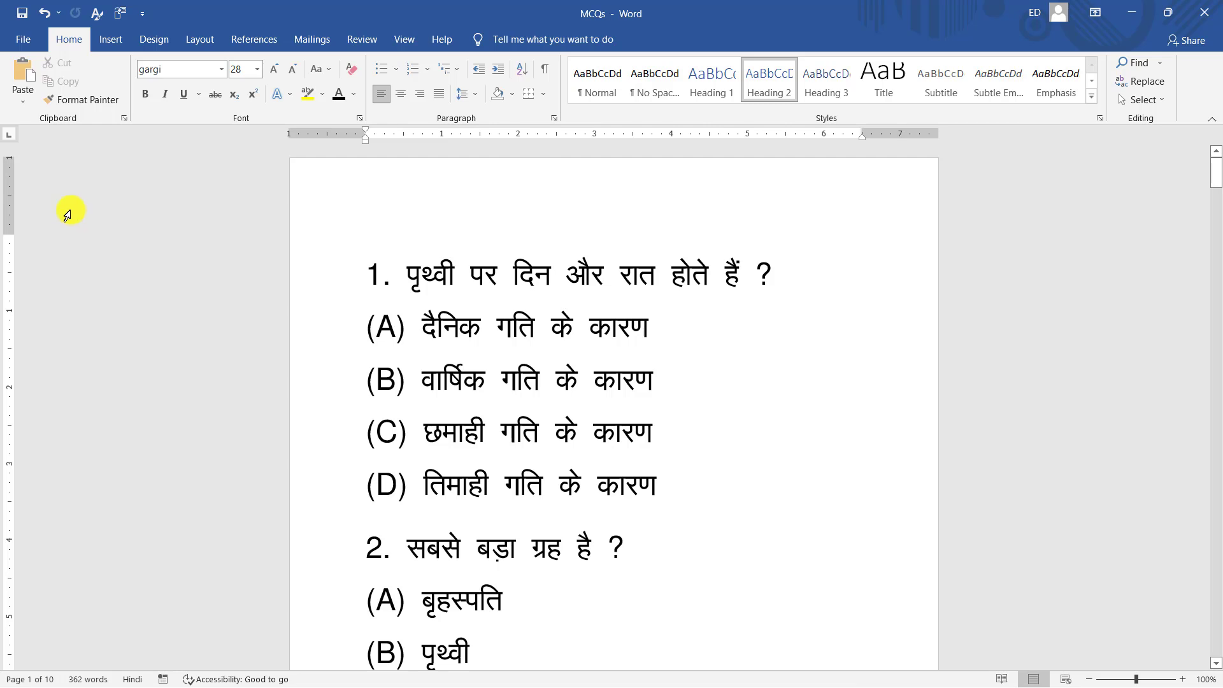
left_click(1204, 13)
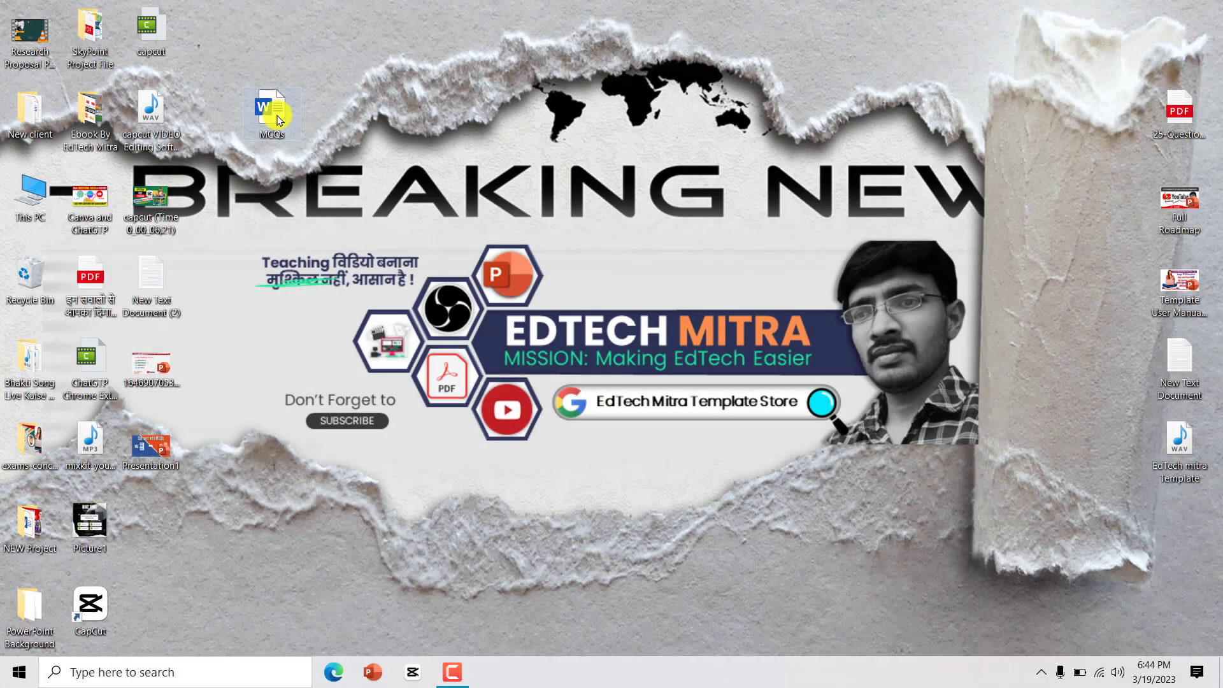
Reopen the MCQs document from the desktop, then launch PowerPoint from the taskbar.
double_click(278, 122)
left_click(371, 671)
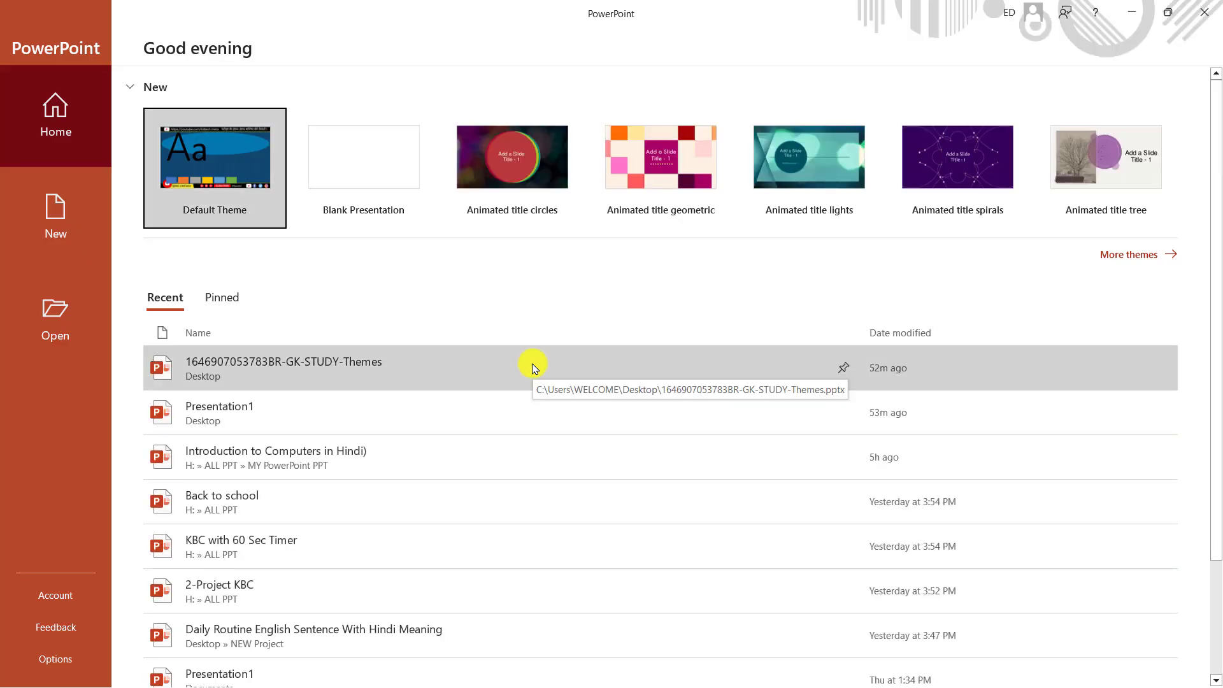
Create a blank presentation, dismiss the Office notification bar, and show the File menu.
left_click(384, 167)
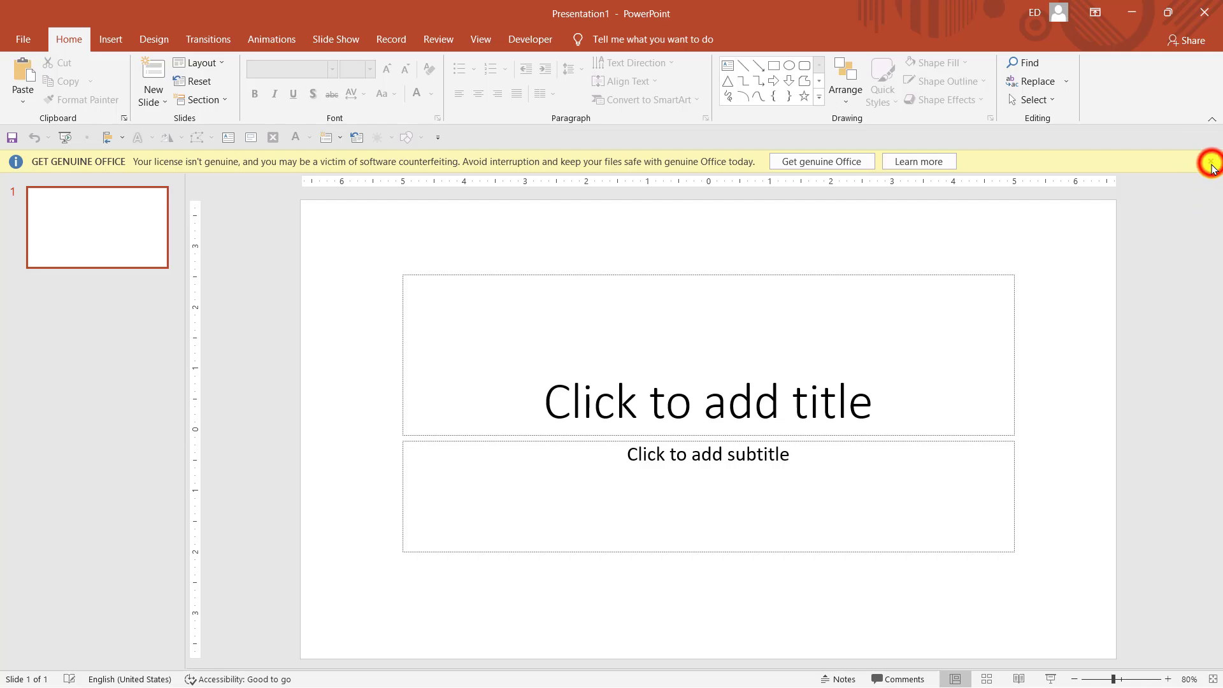
left_click(1211, 163)
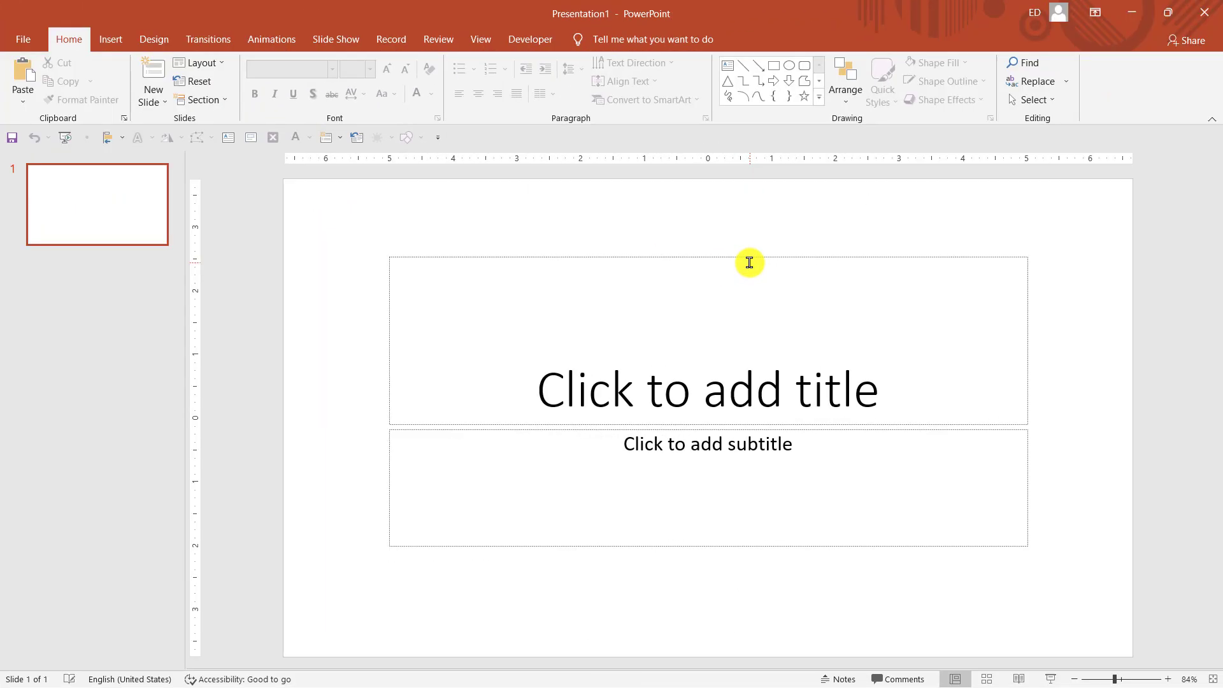
left_click(29, 42)
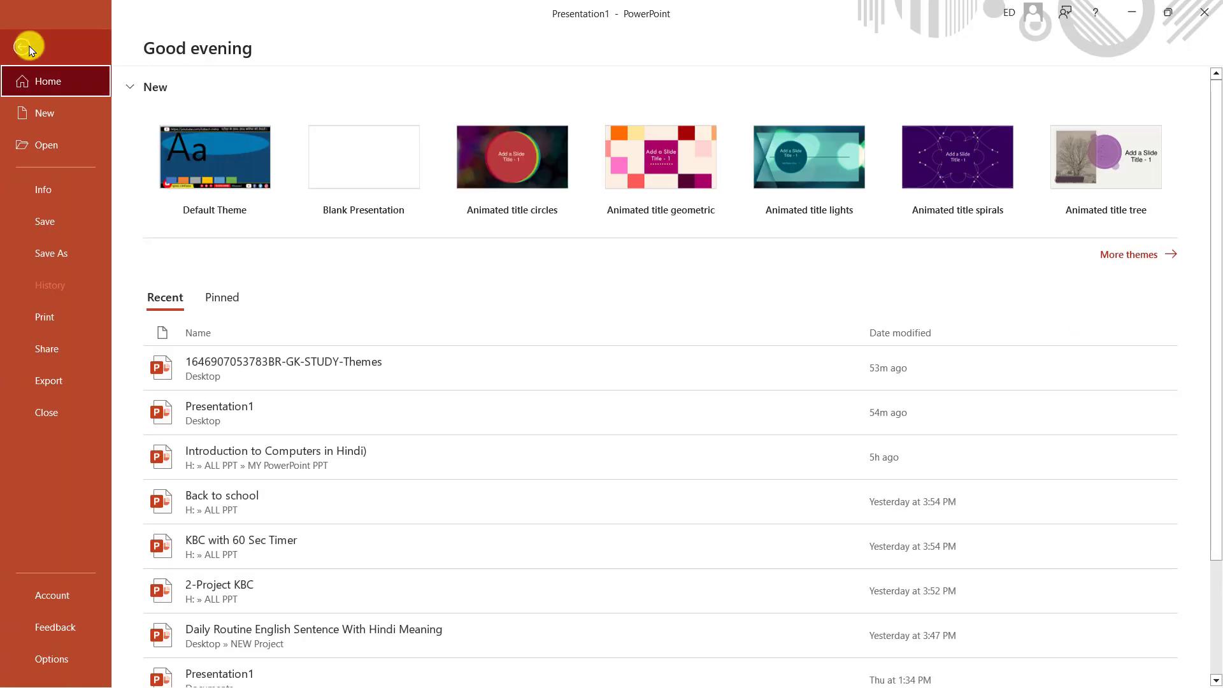
Browse for a file and point the Open dialog at the Desktop folder.
left_click(64, 146)
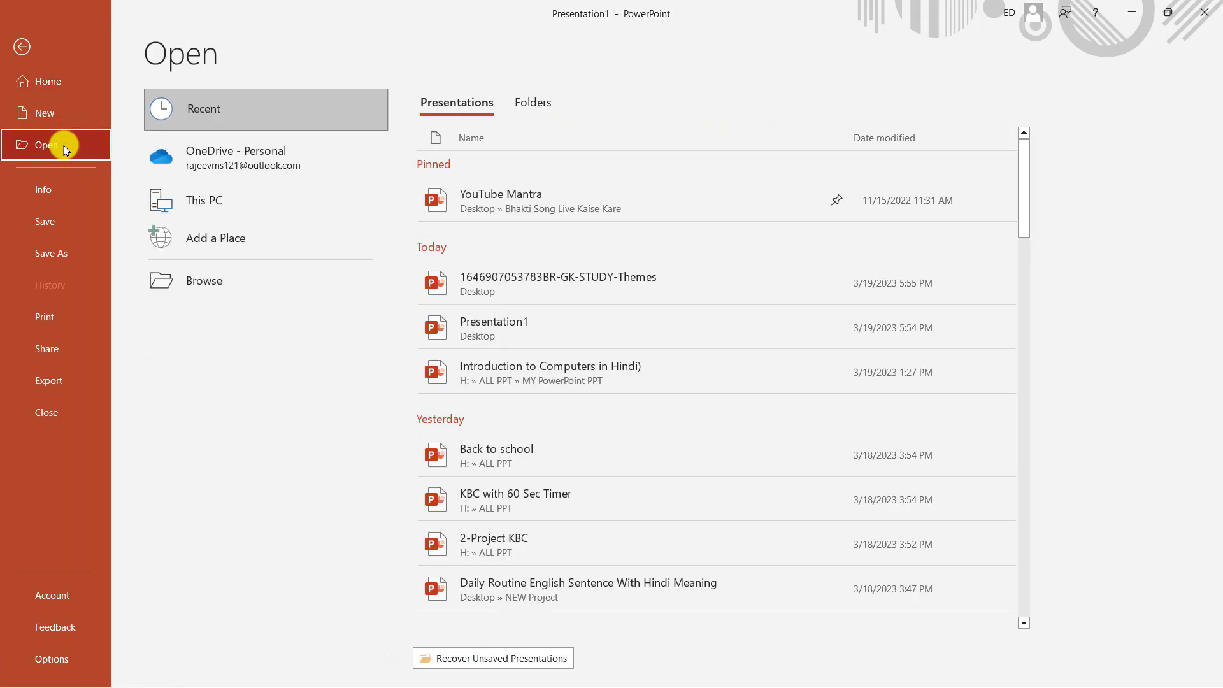
left_click(233, 283)
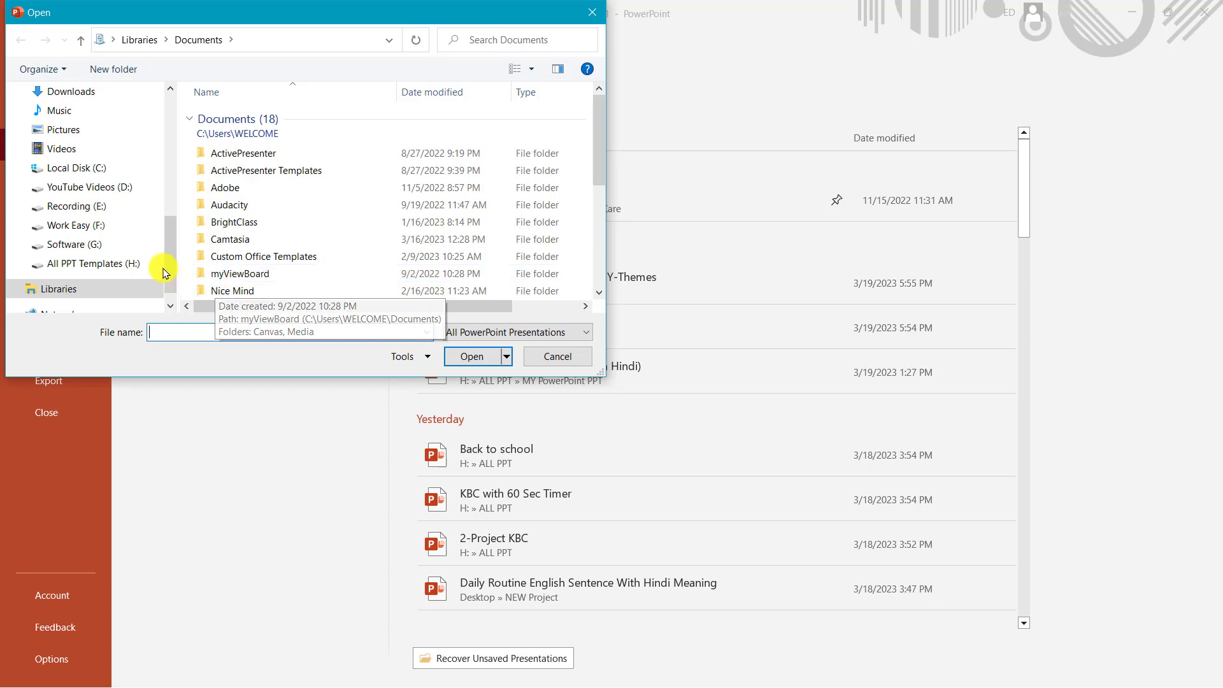
scroll(153, 249, "up", 1)
left_click(66, 113)
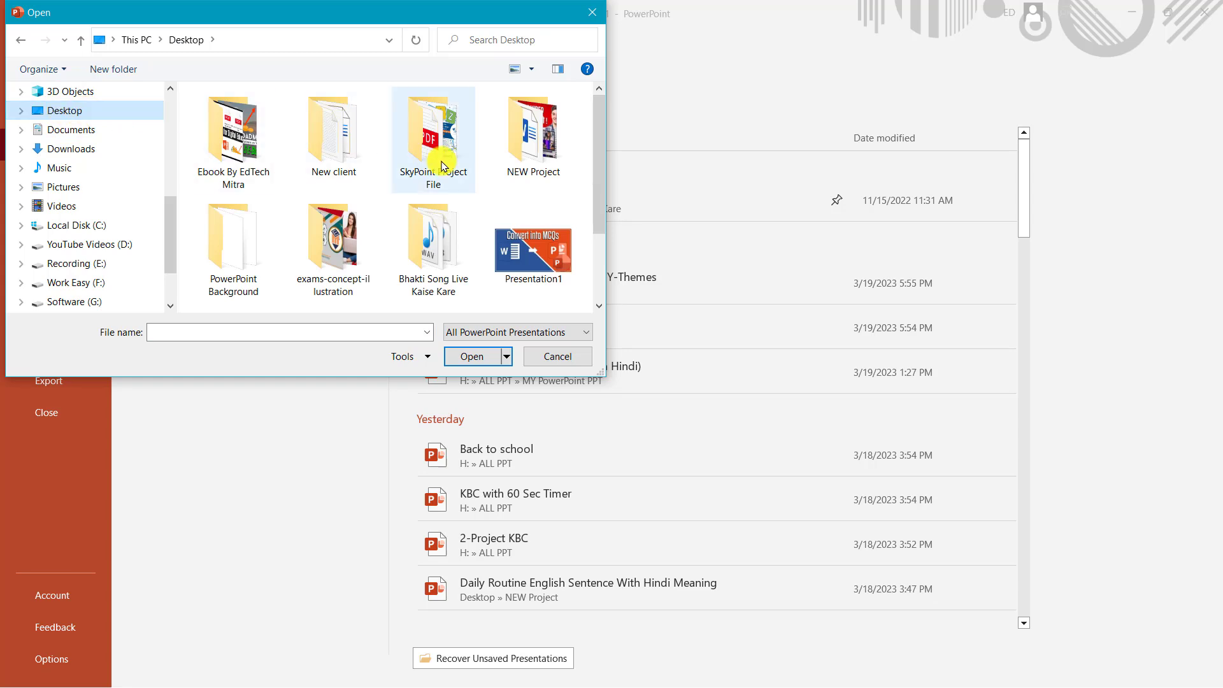
scroll(446, 154, "down", 2)
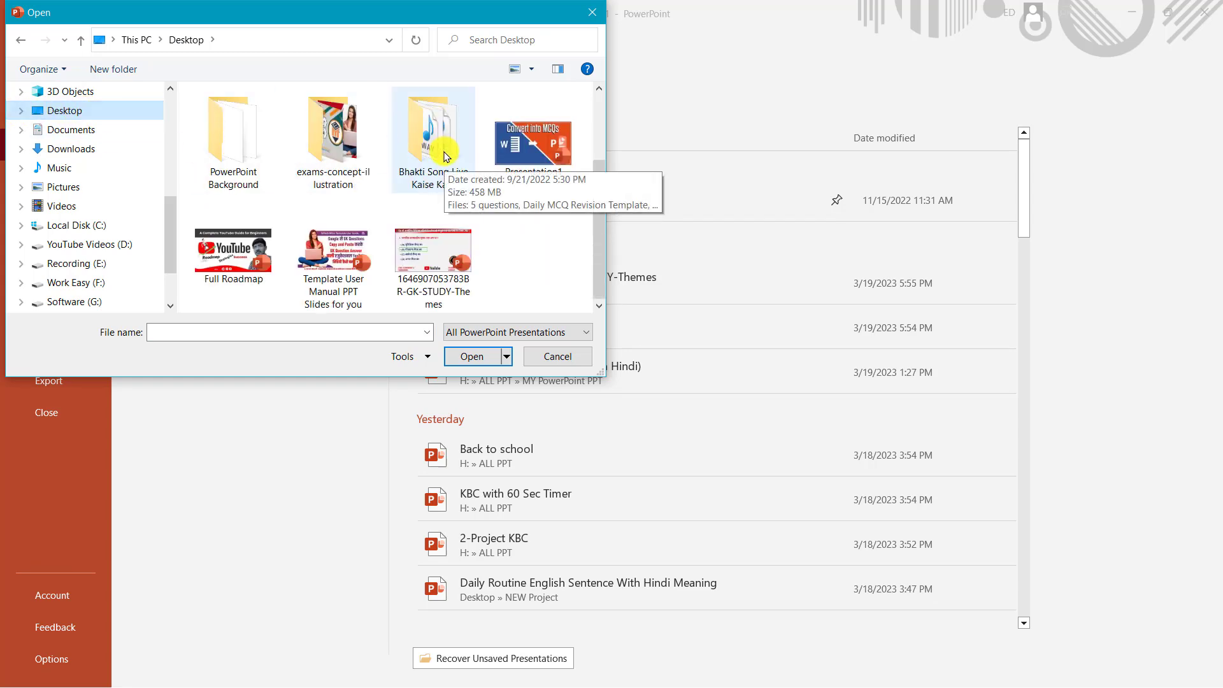
scroll(446, 159, "up", 2)
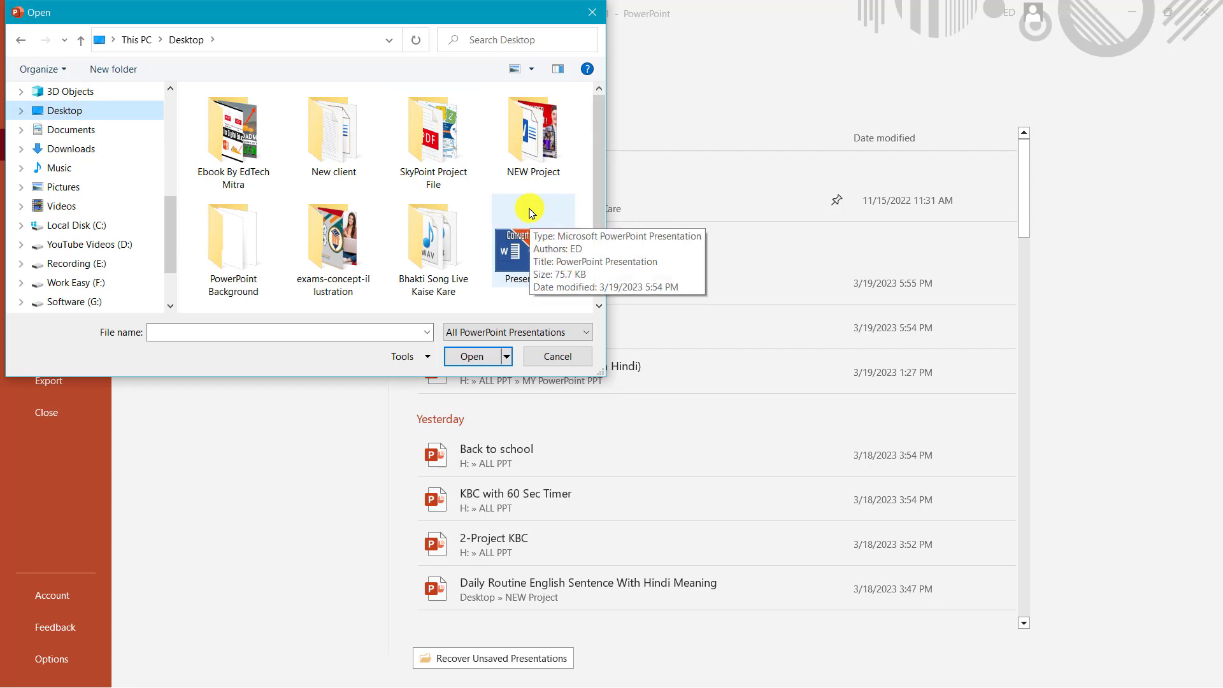
scroll(516, 219, "down", 2)
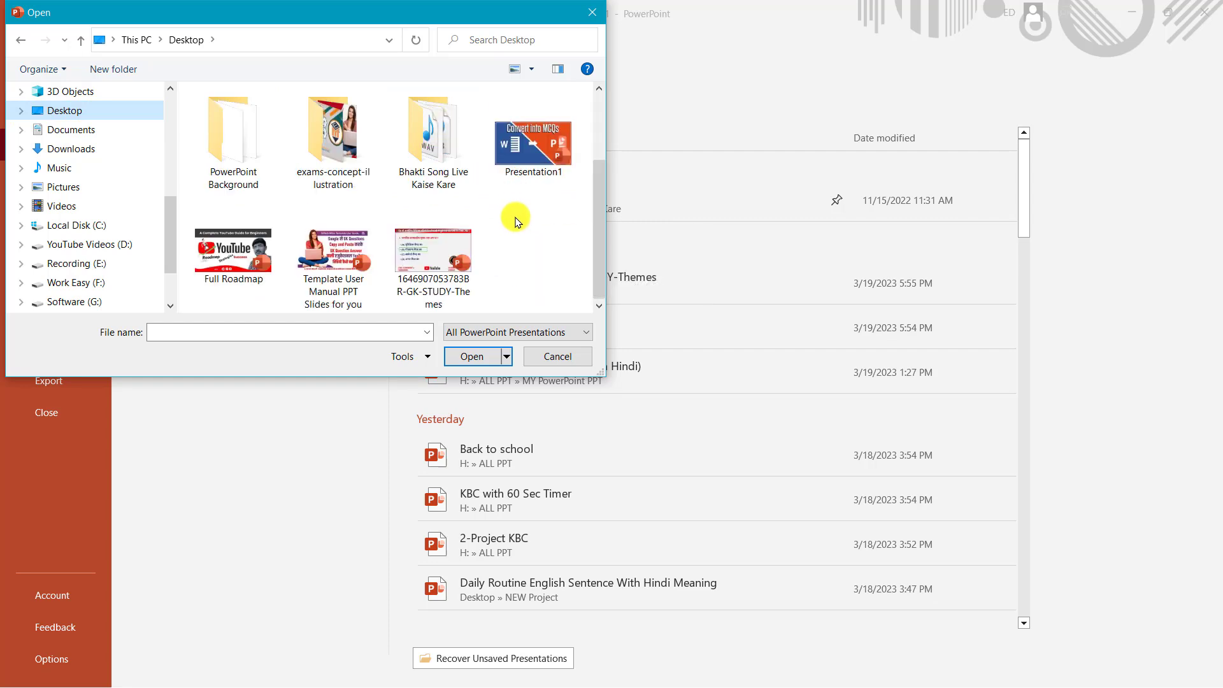
scroll(516, 220, "up", 2)
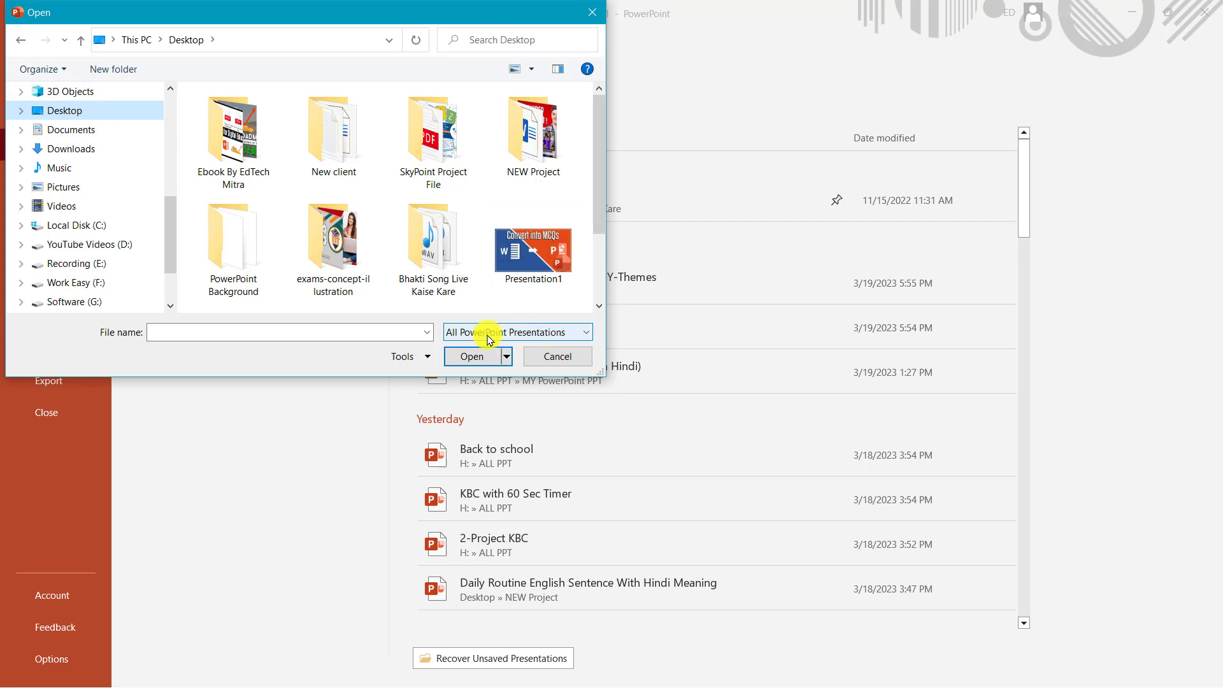
scroll(528, 246, "down", 1)
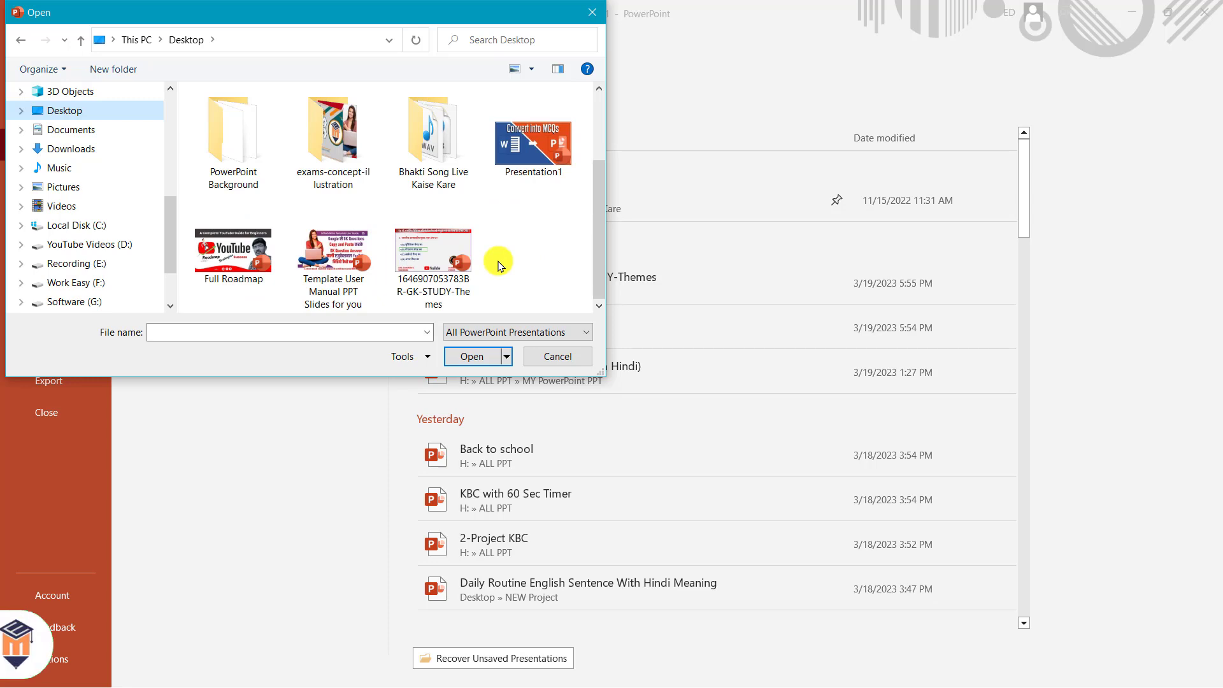
Set the file type filter to All Files and open the MCQs Word document.
left_click(516, 335)
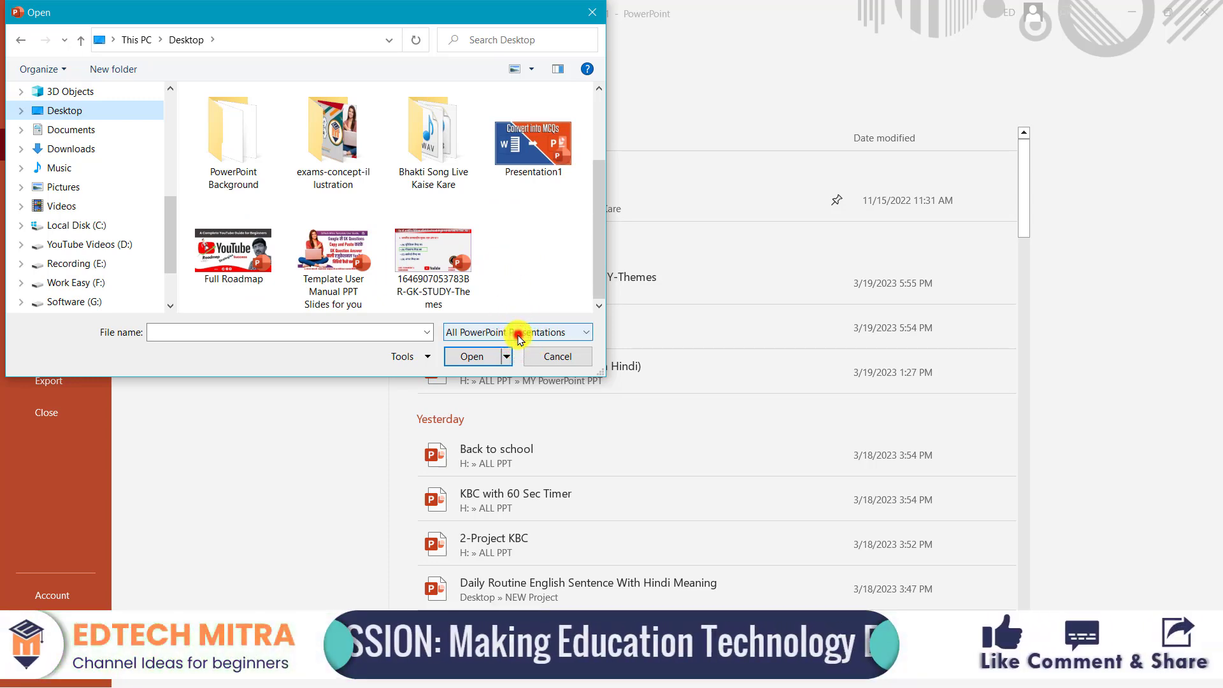
left_click(493, 349)
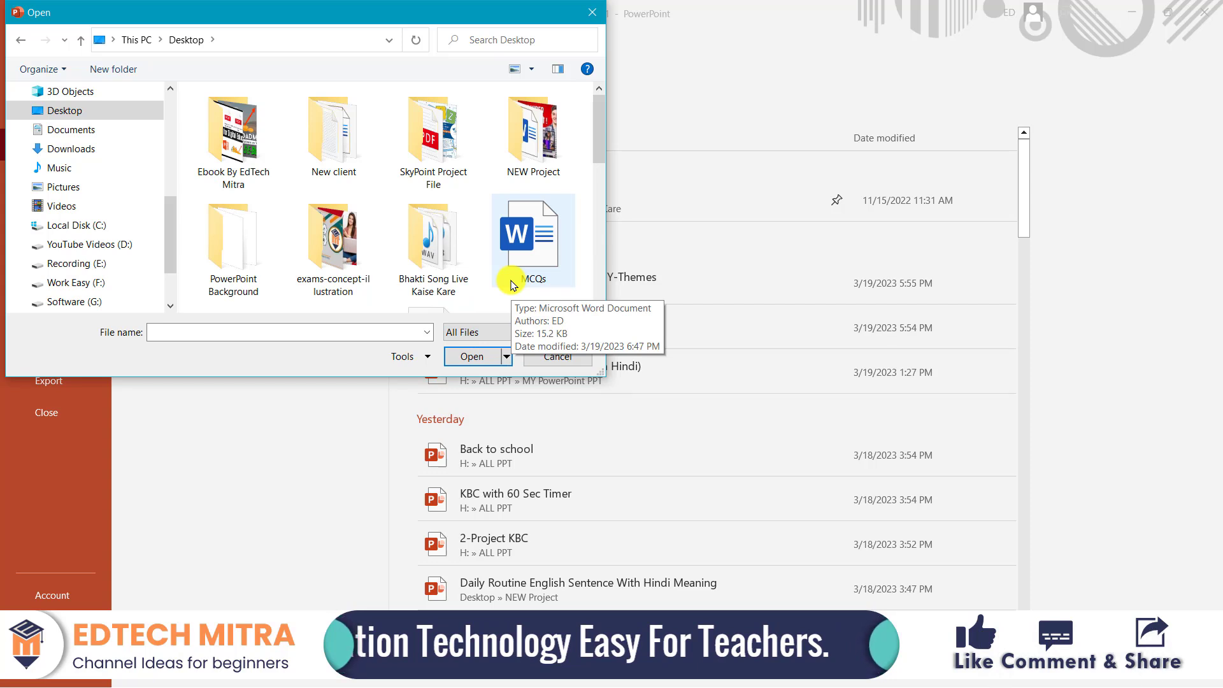
left_click(474, 333)
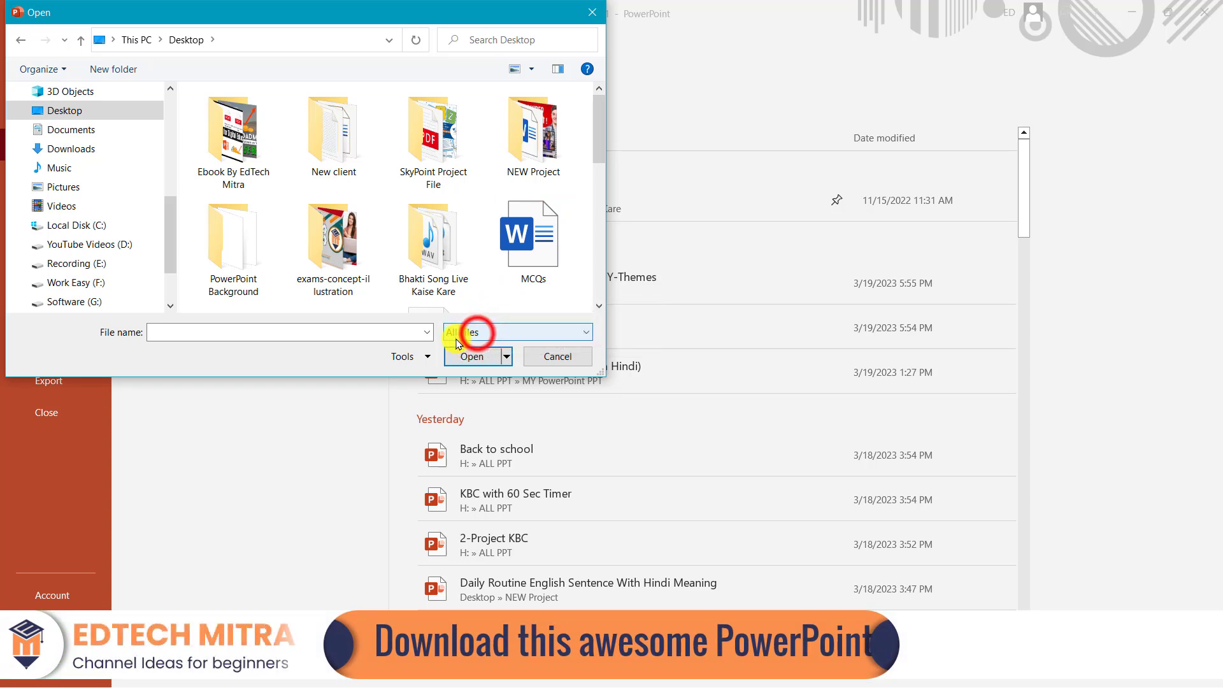
left_click(491, 346)
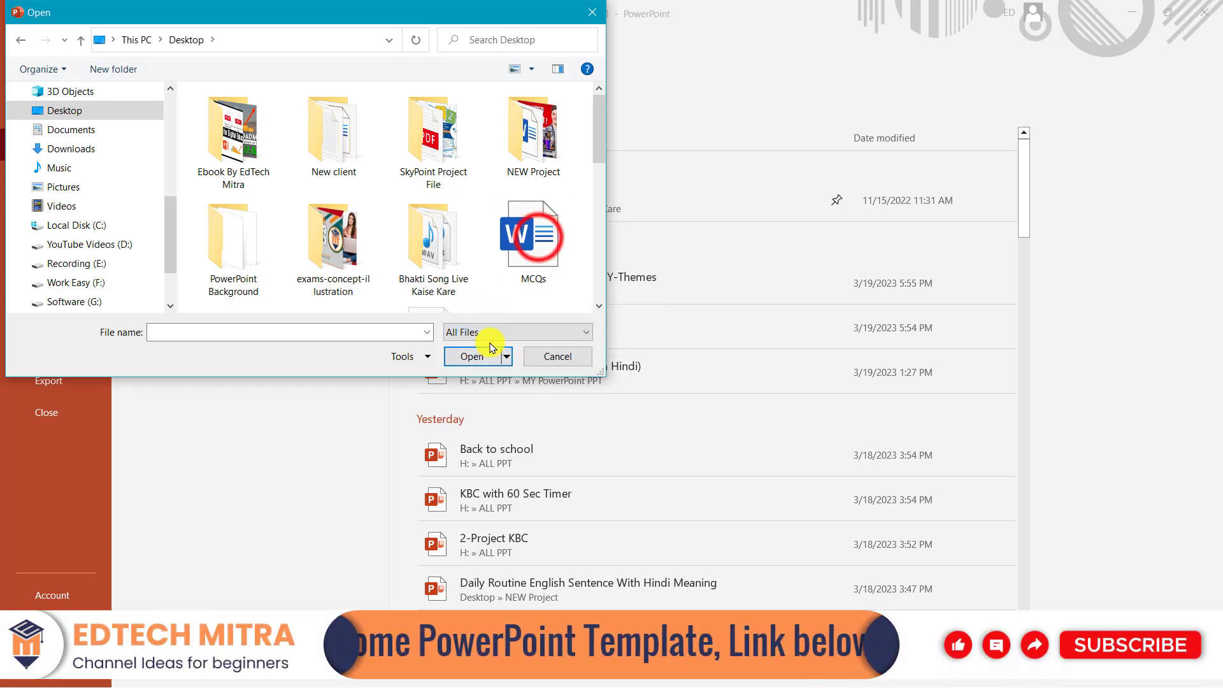
left_click(522, 237)
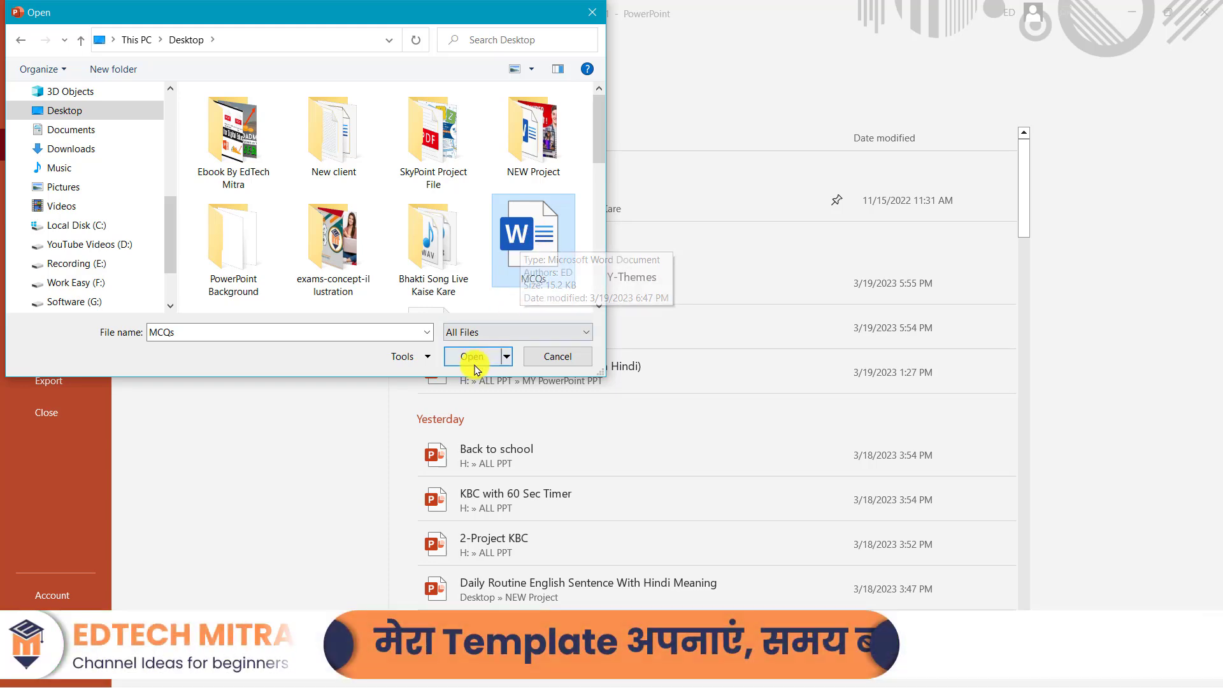
left_click(475, 358)
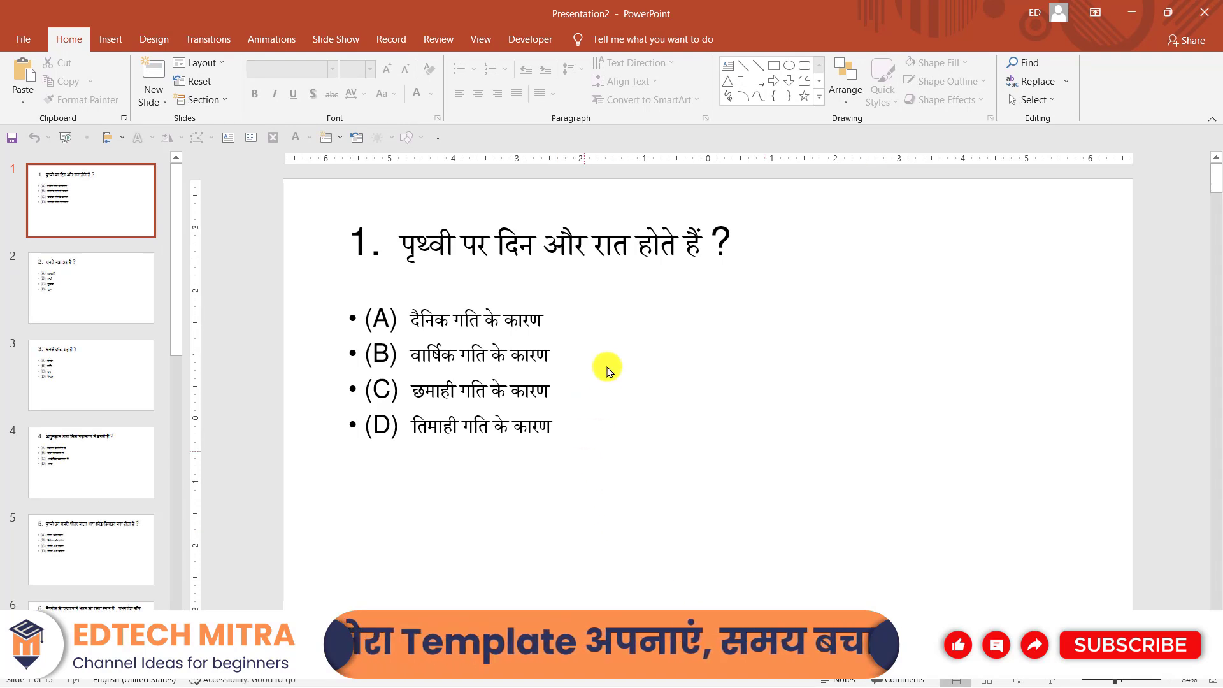
Review slides 2 through 5, then bring up the Design tab's themes.
left_click(97, 269)
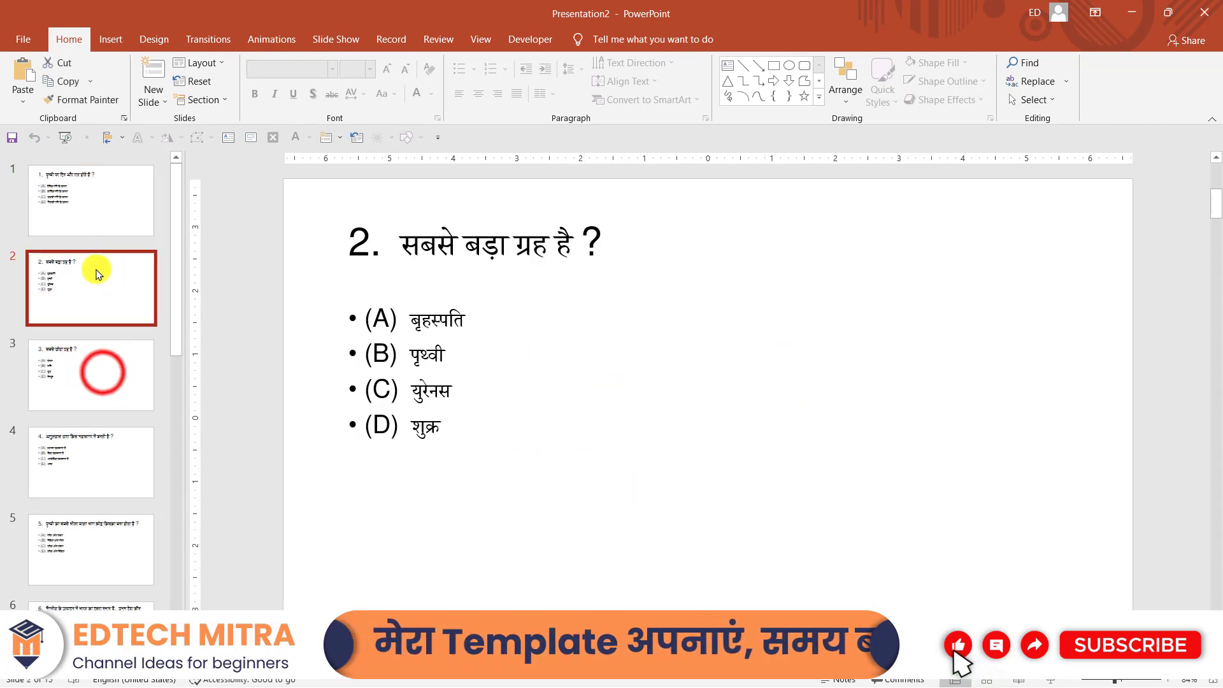
left_click(104, 376)
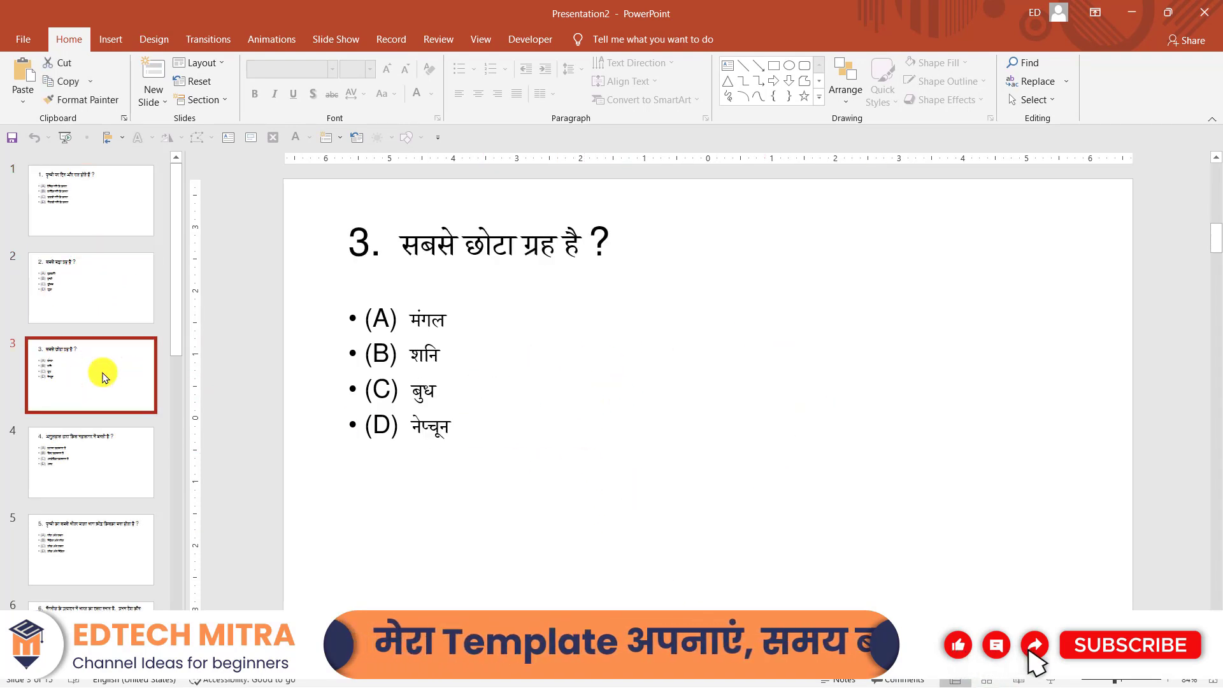
left_click(111, 453)
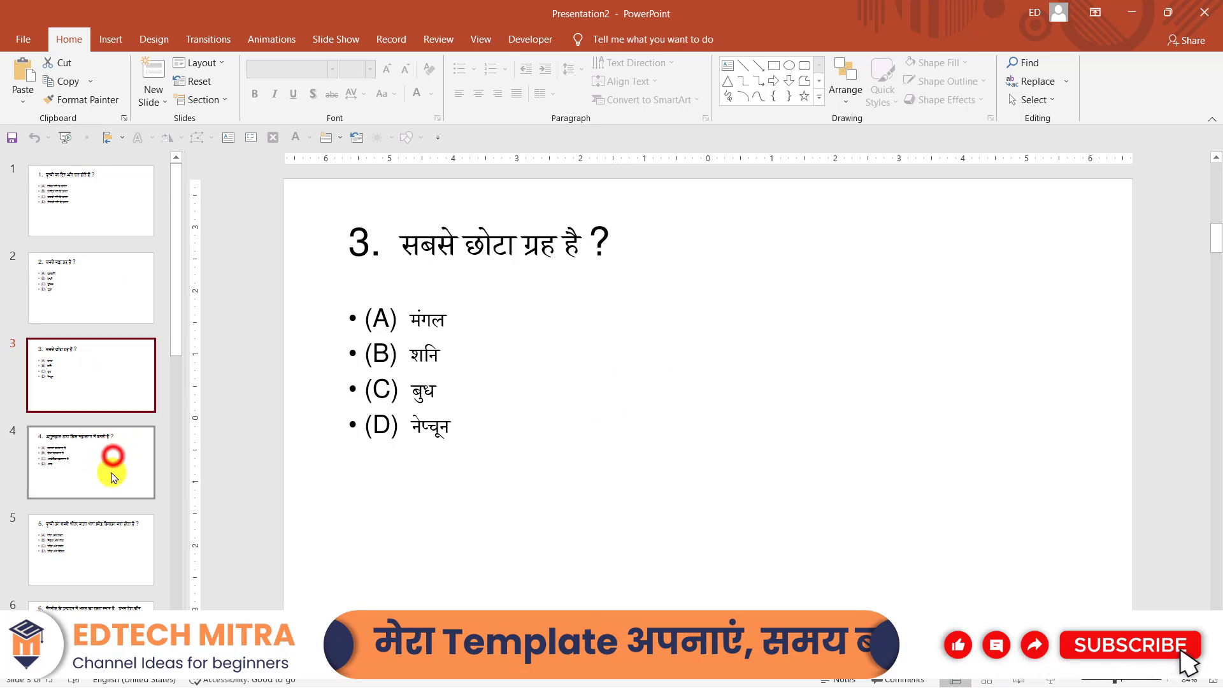
left_click(92, 548)
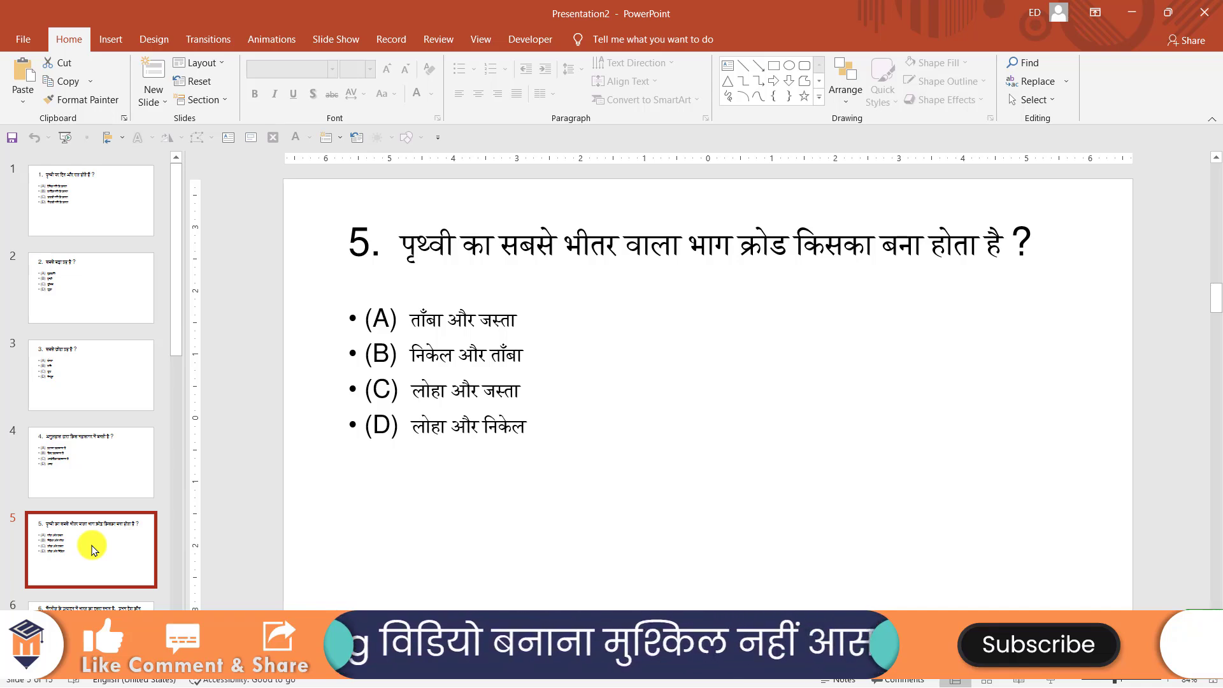
left_click(159, 41)
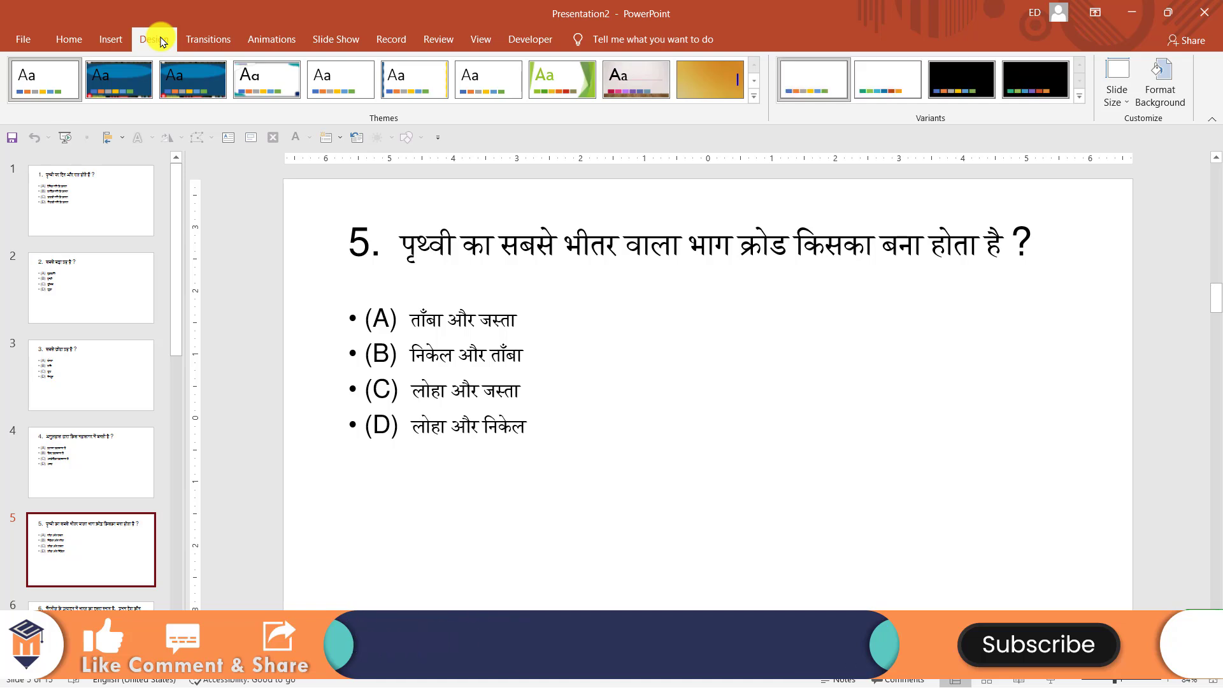
Apply the custom seva sadan Academy theme and select all 15 slides in the thumbnail pane.
left_click(755, 100)
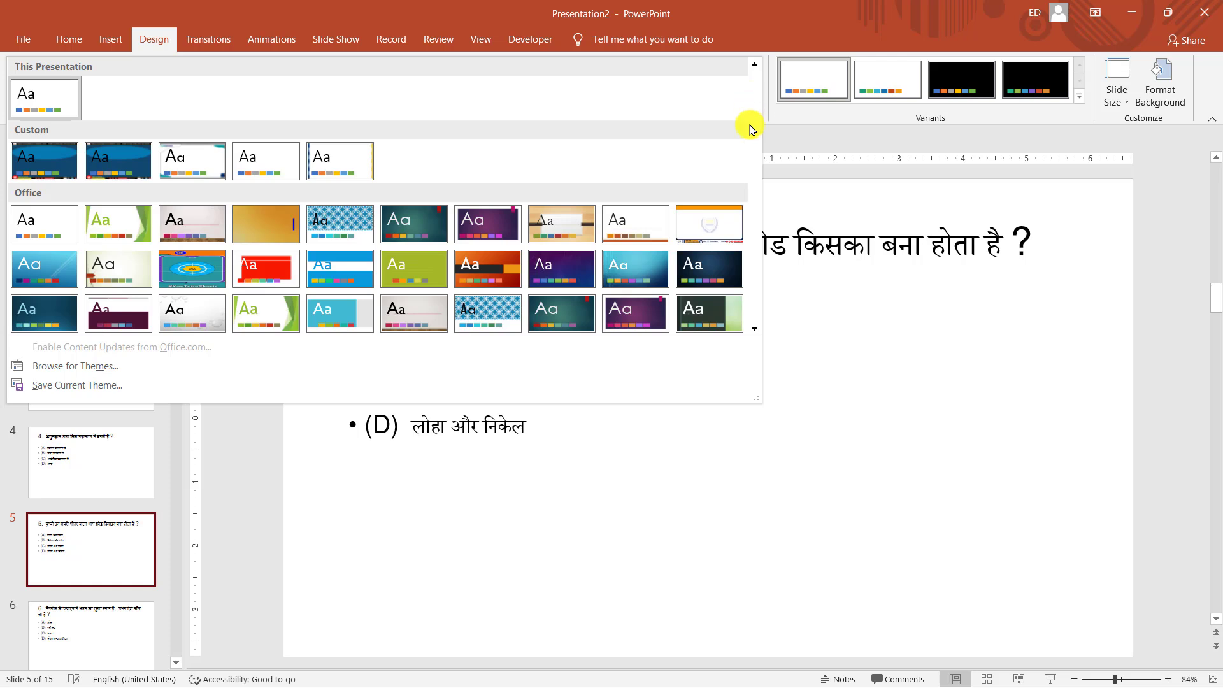
left_click(701, 233)
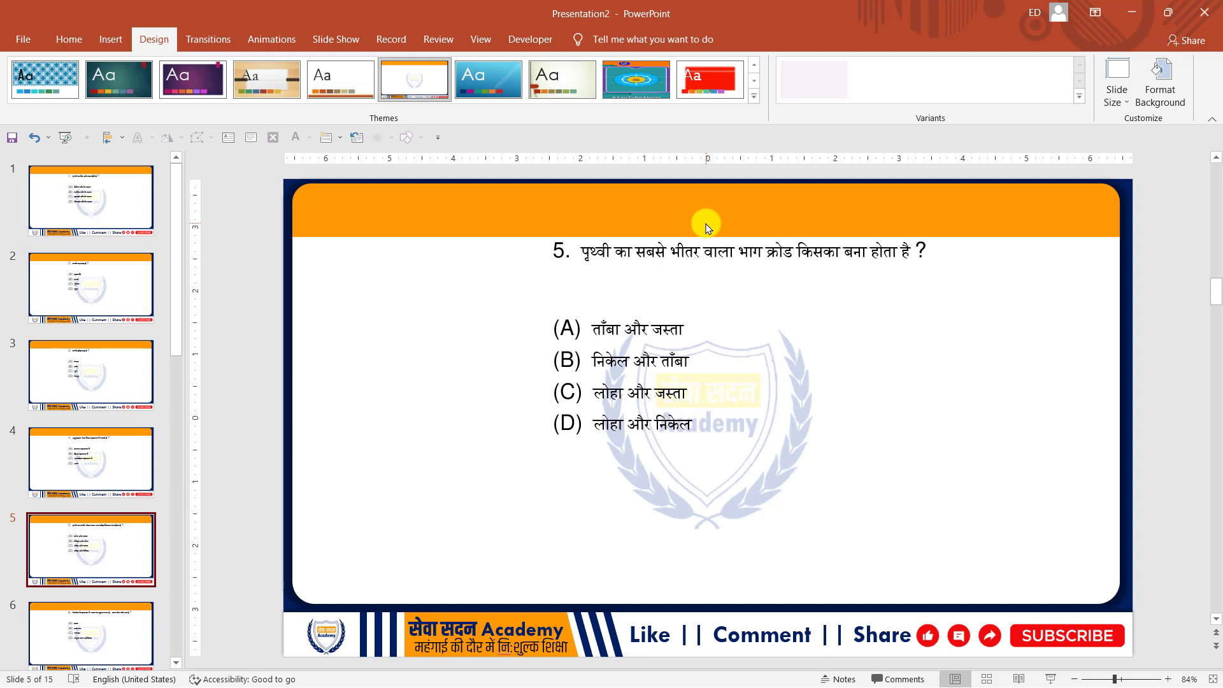
left_click(88, 328)
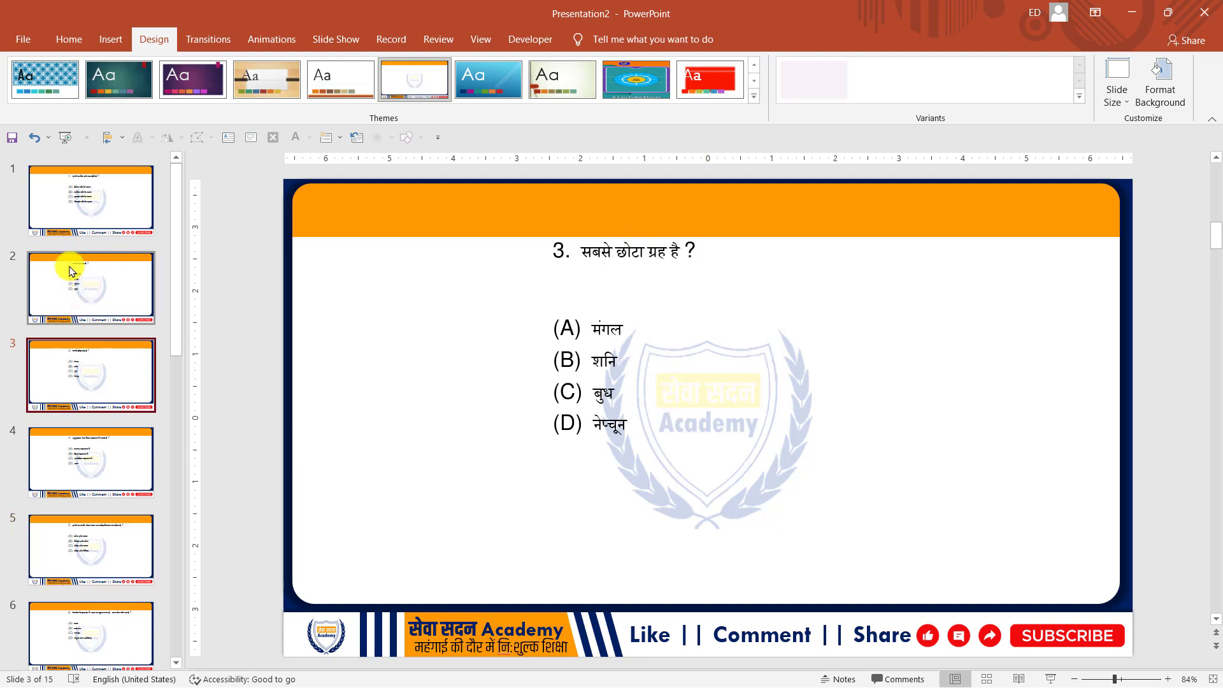
left_click(105, 293)
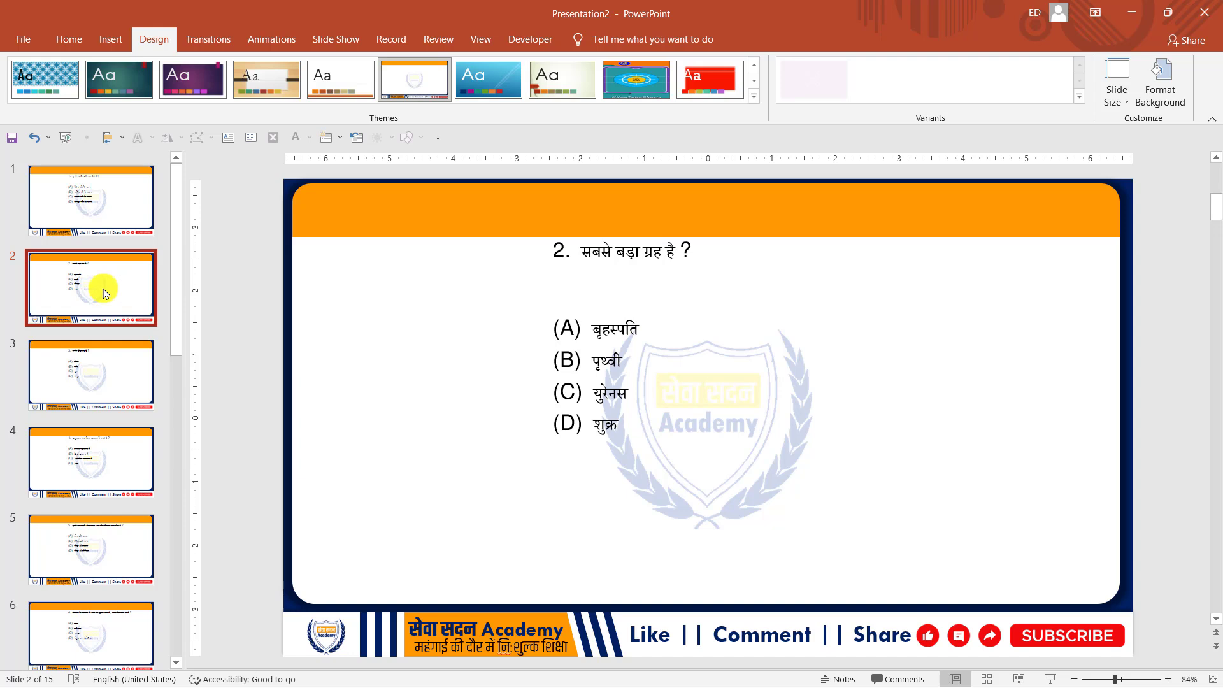
key("shift+End")
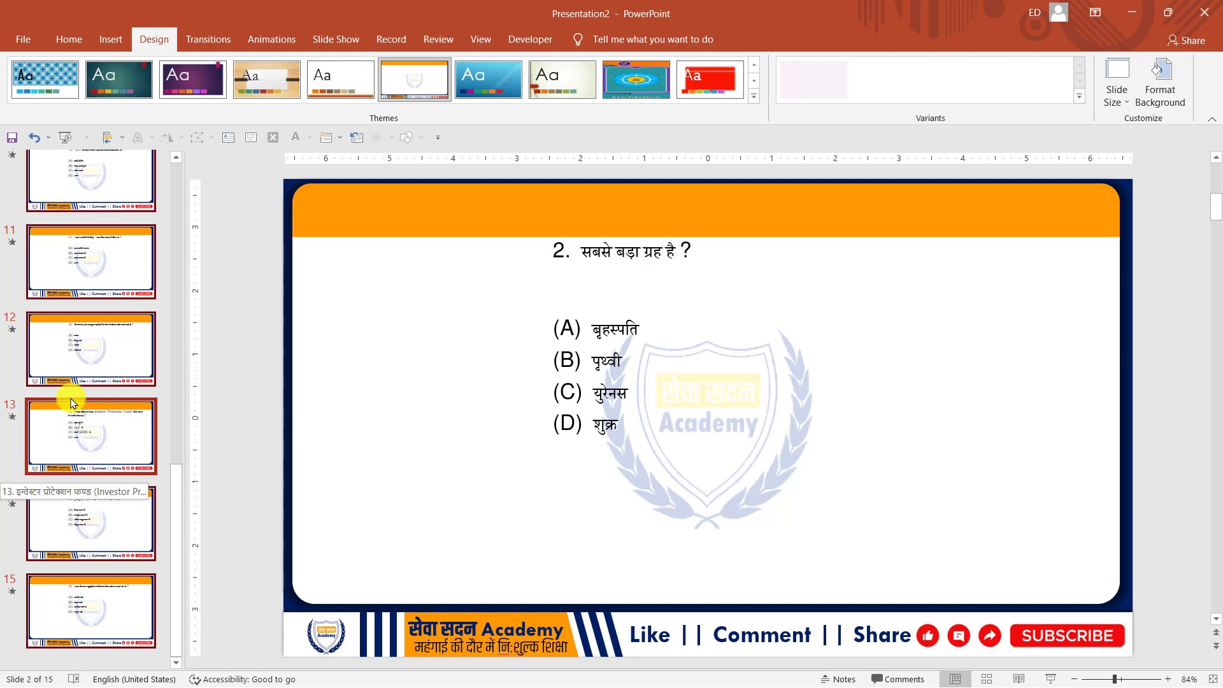
left_click(71, 41)
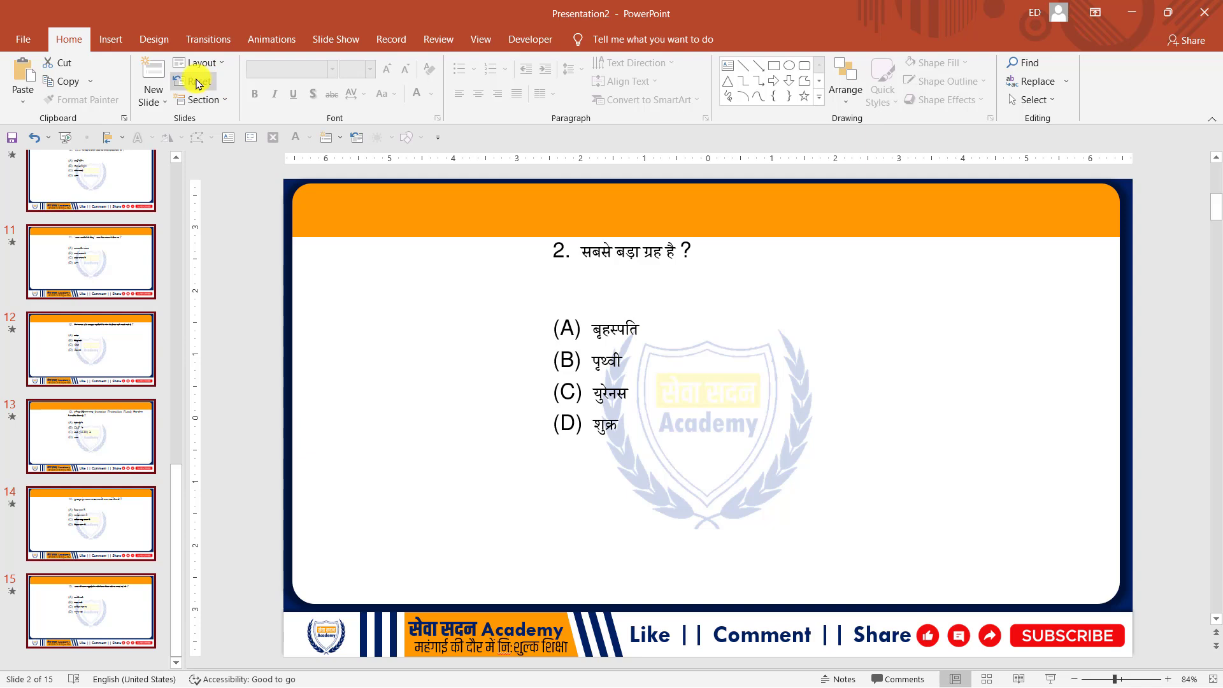
Reset the selected slides to the theme layout, then check the formatting on slides 11 and 13.
left_click(201, 83)
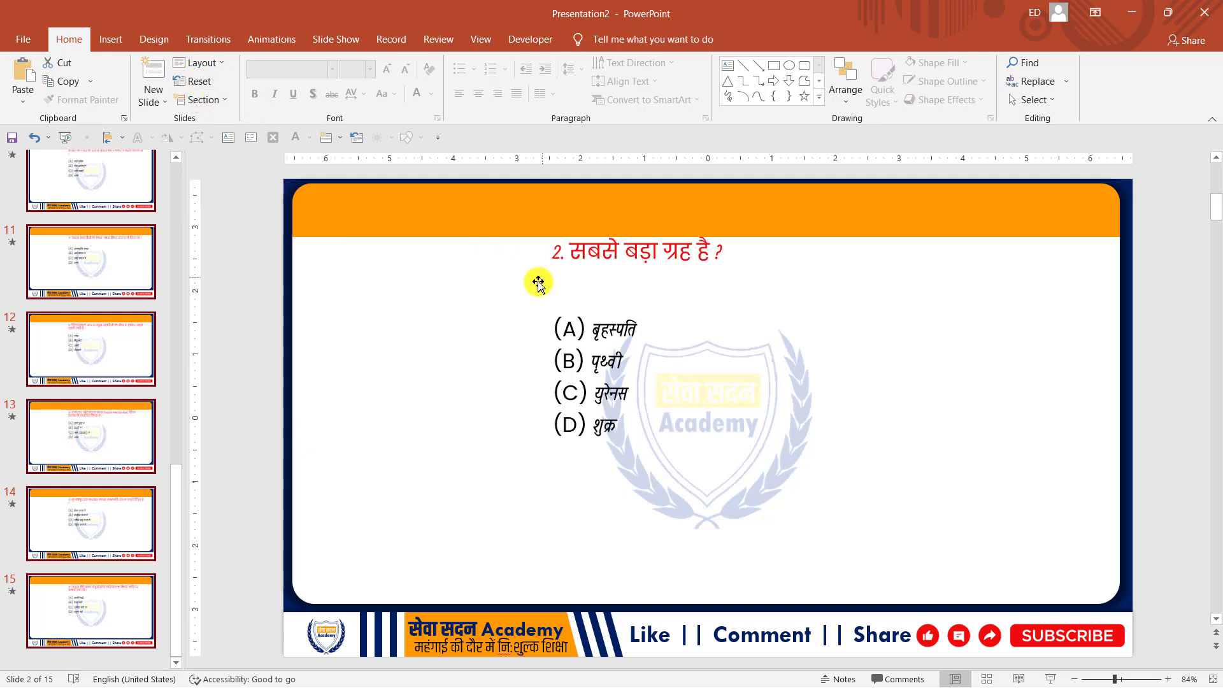
left_click(110, 266)
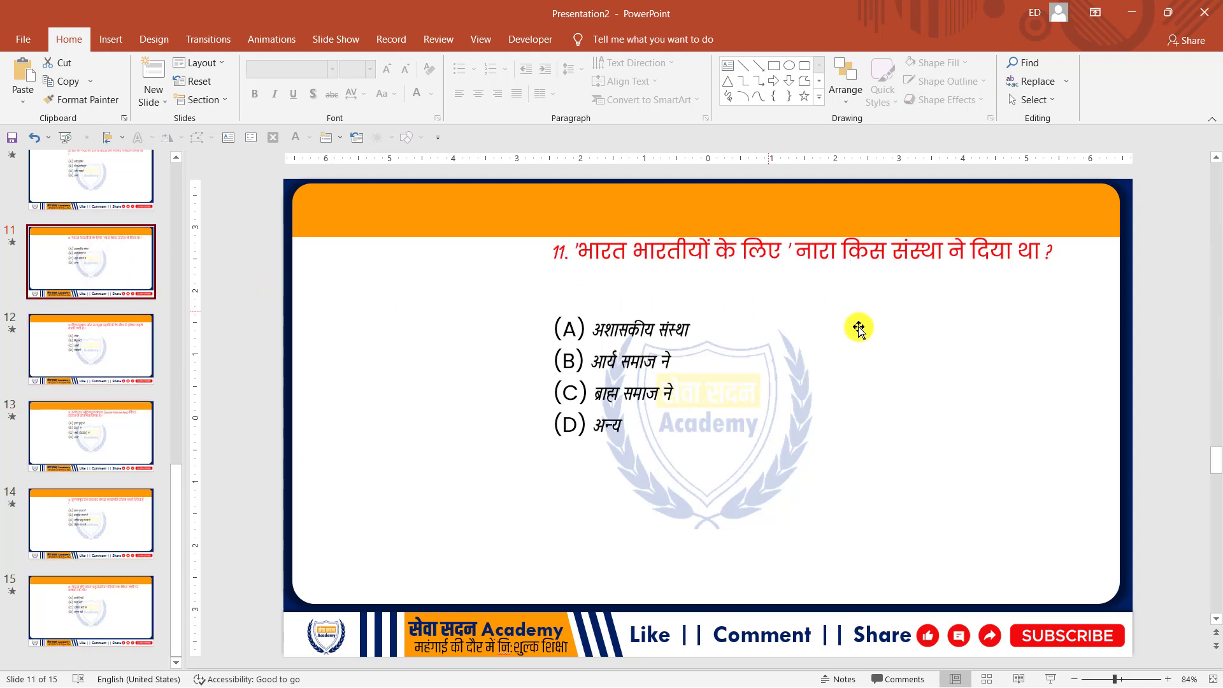
left_click(99, 423)
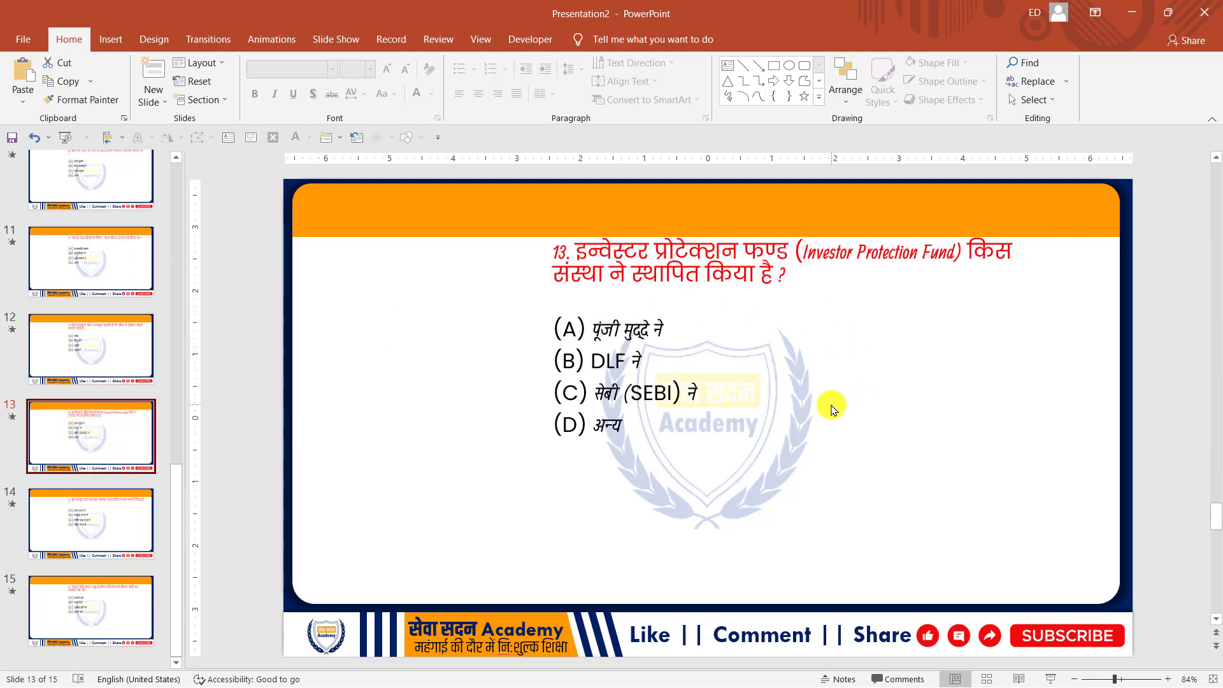
left_click(649, 274)
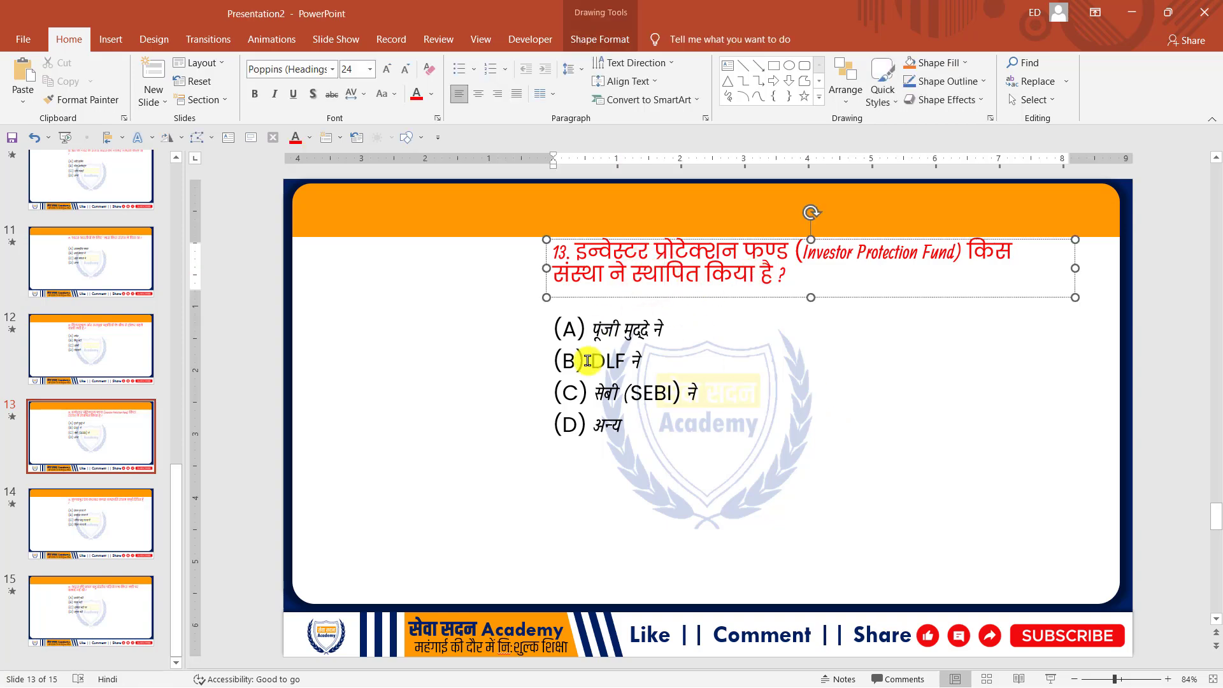
left_click(404, 398)
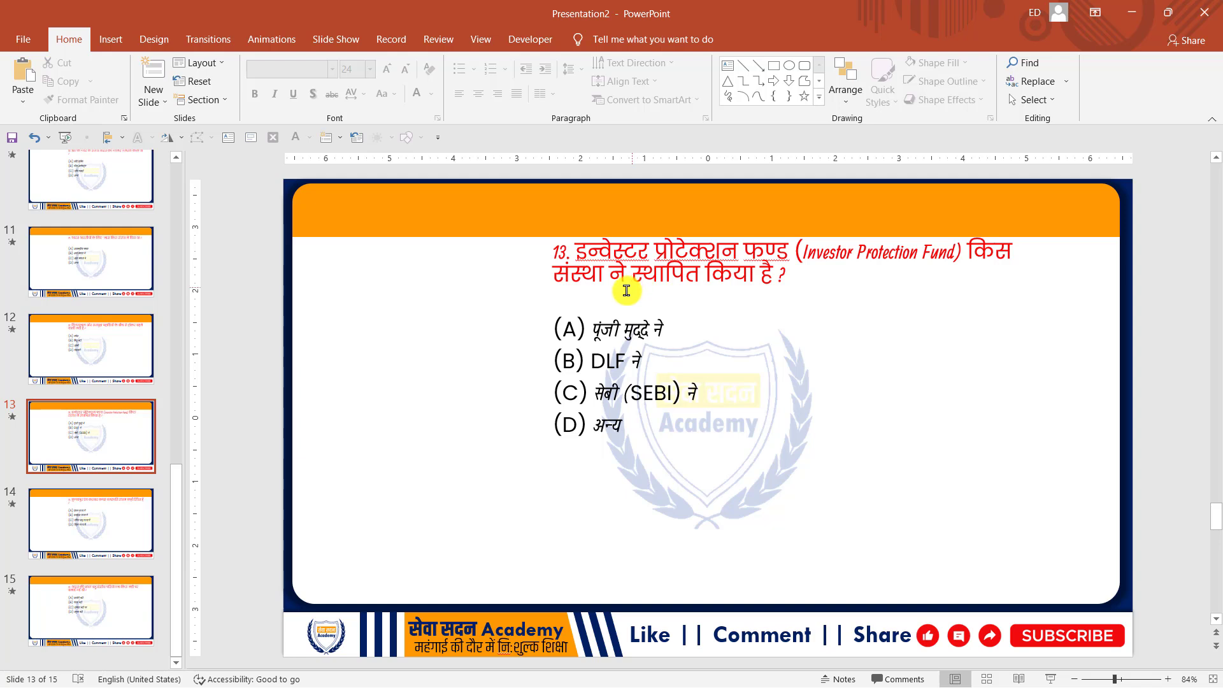
In Slide Master view, move the master title placeholder slightly lower.
left_click(481, 40)
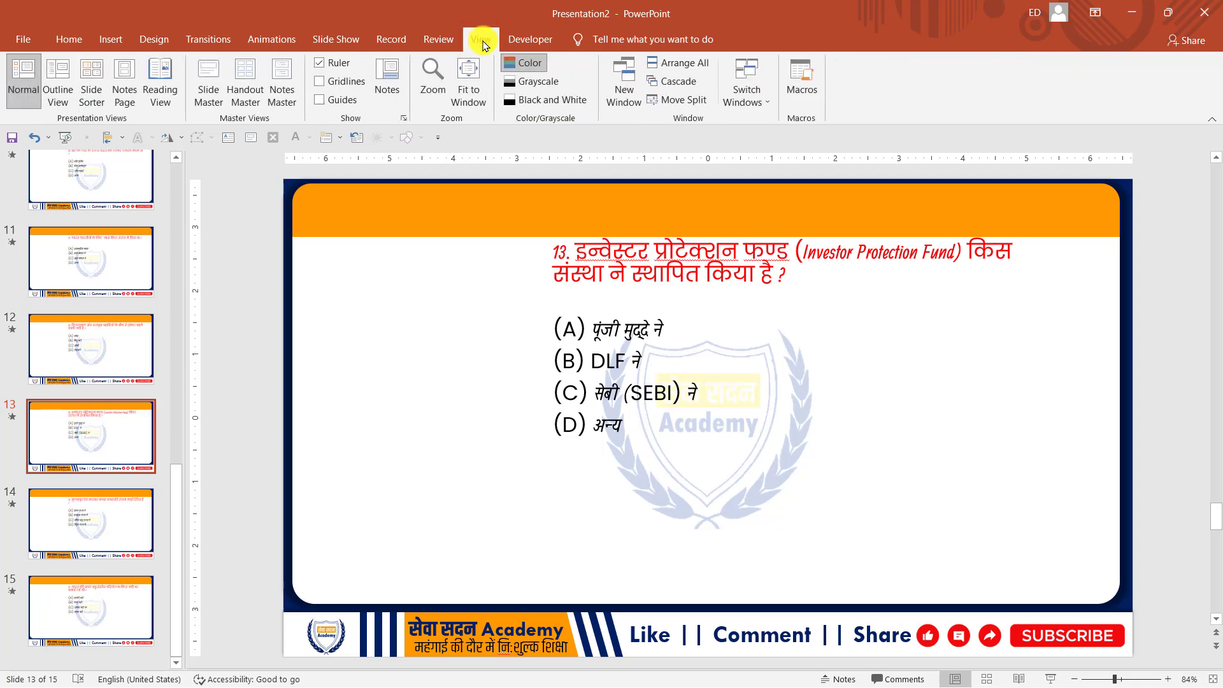
left_click(210, 82)
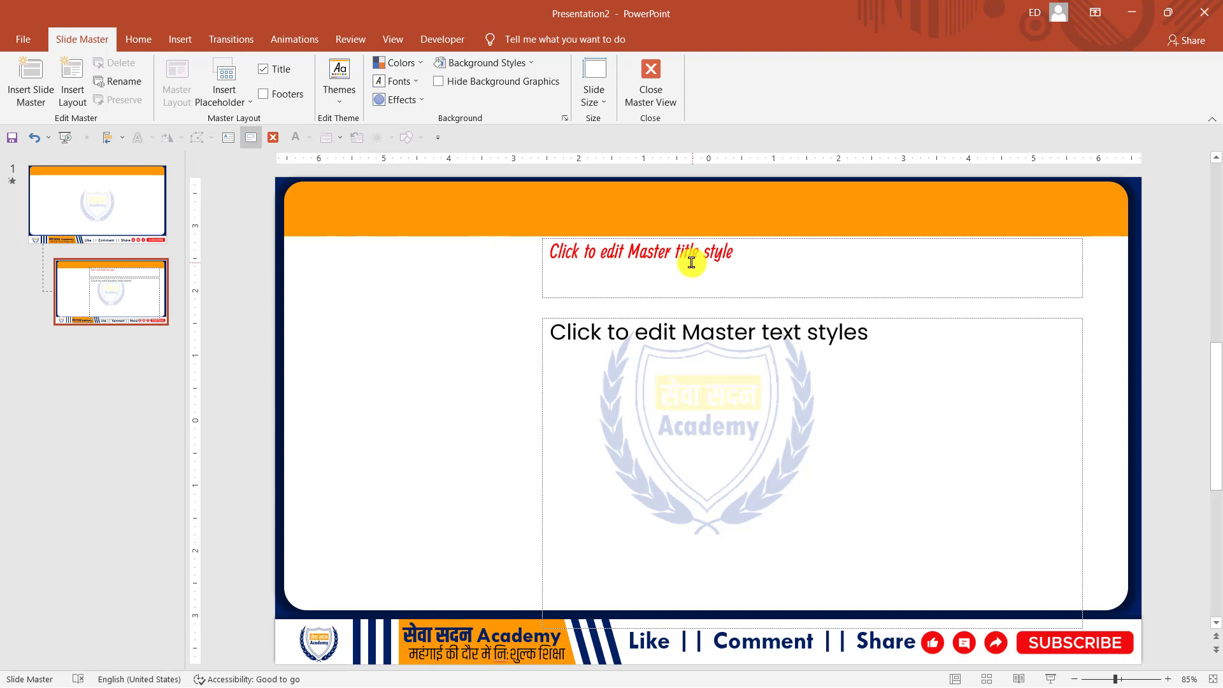
left_click(660, 258)
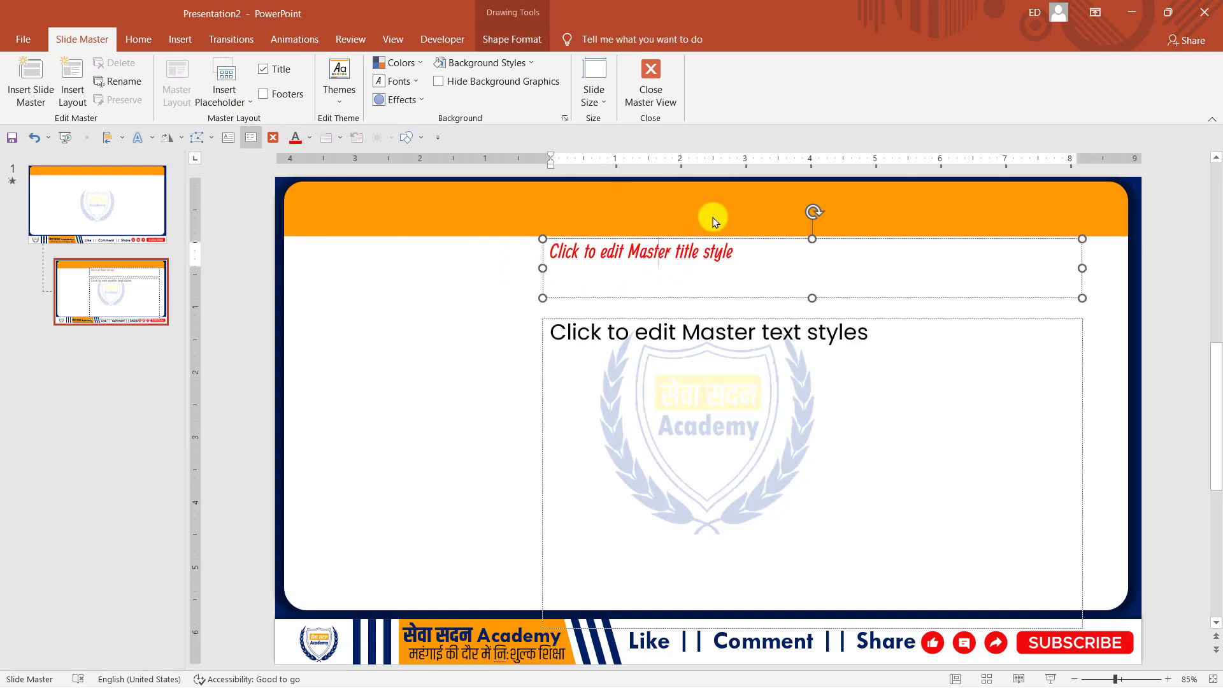
left_click(721, 298)
left_click_drag(721, 299, 721, 312)
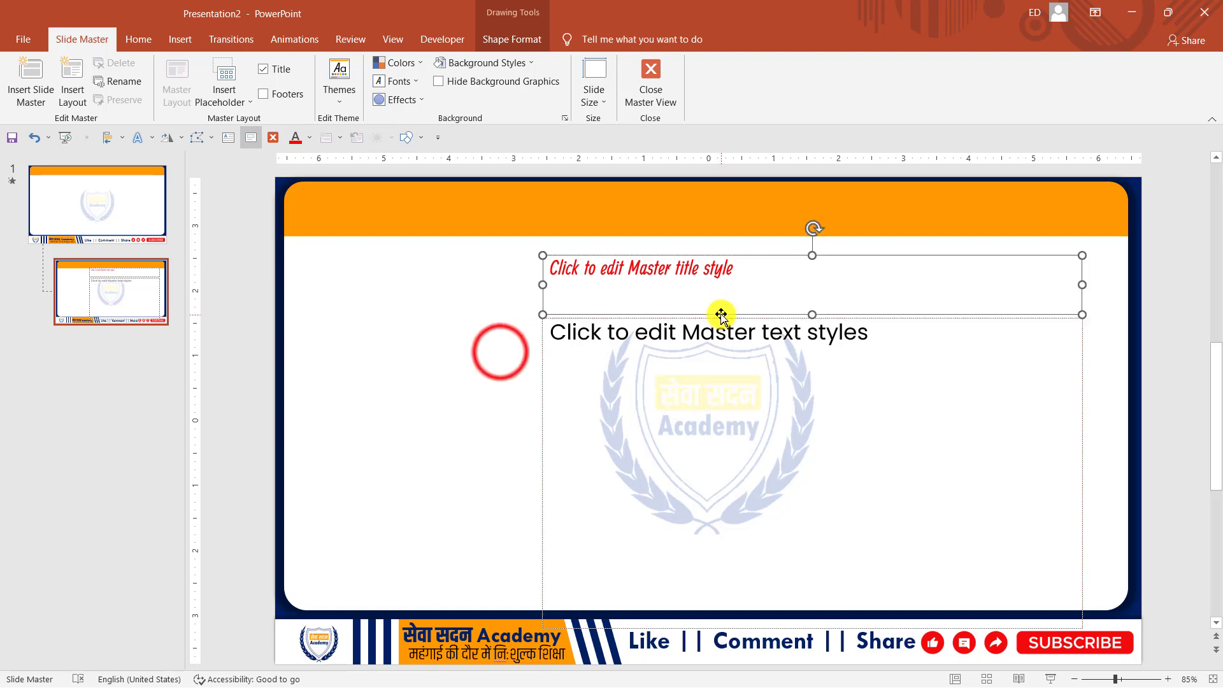
left_click(499, 349)
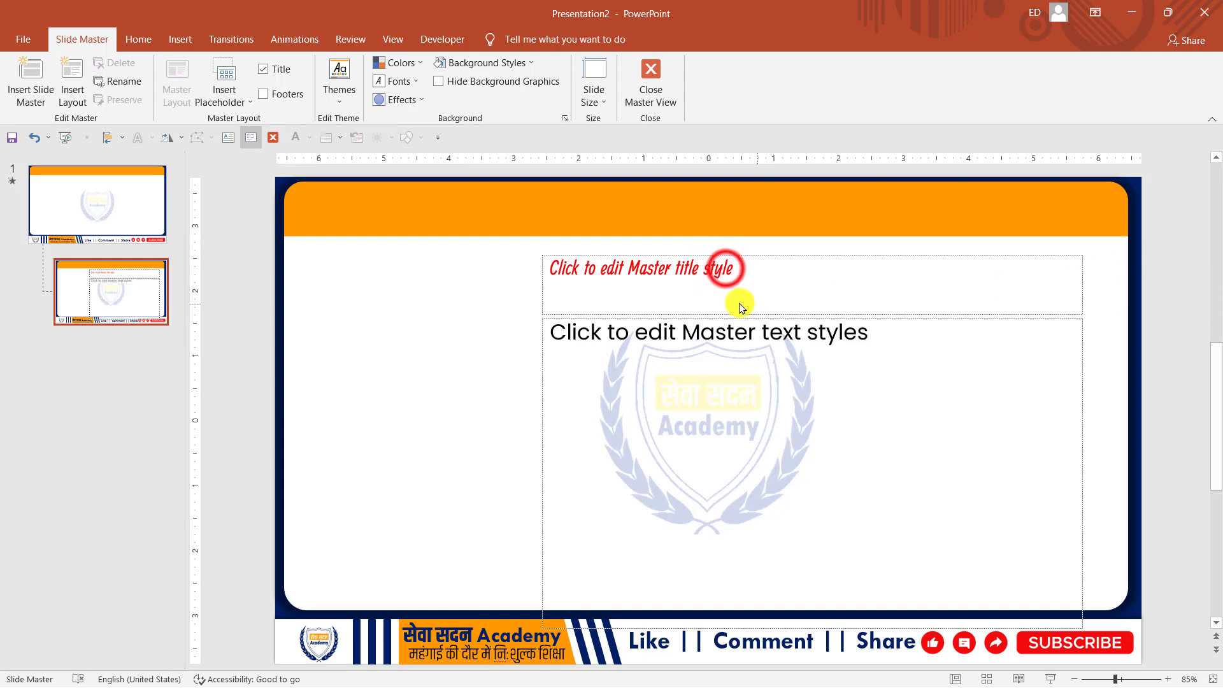
Enlarge the master title placeholder font to 28 pt.
left_click(726, 269)
left_click(741, 256)
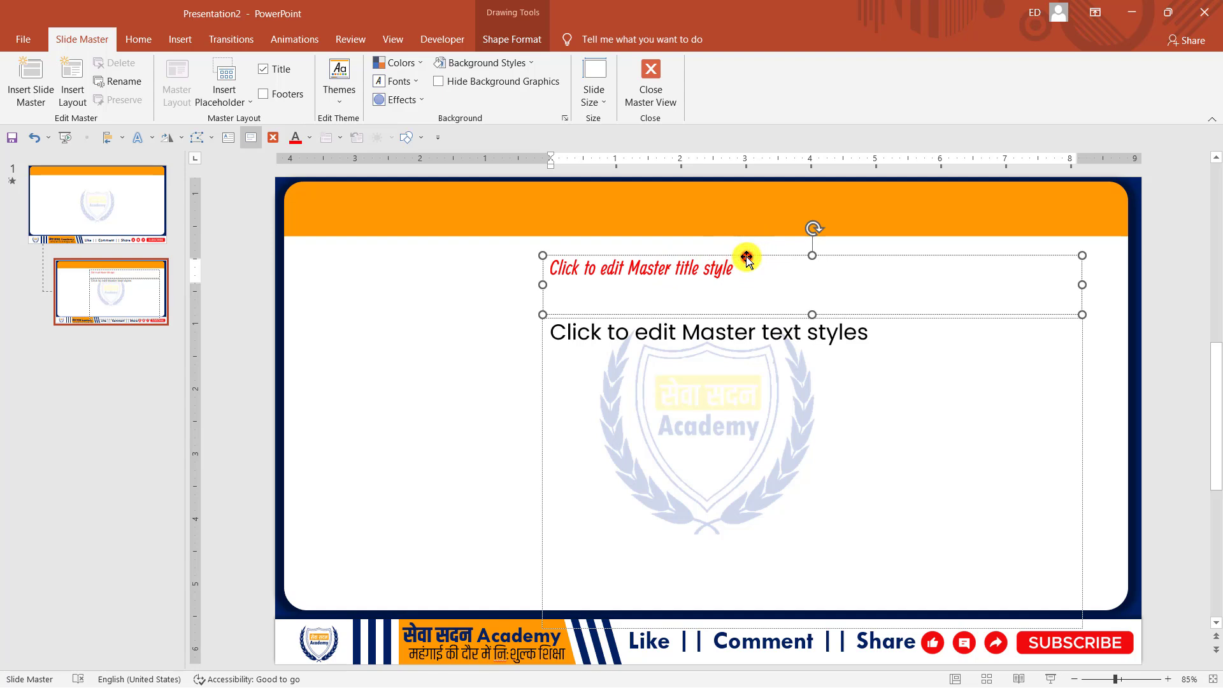
left_click(135, 36)
left_click(373, 69)
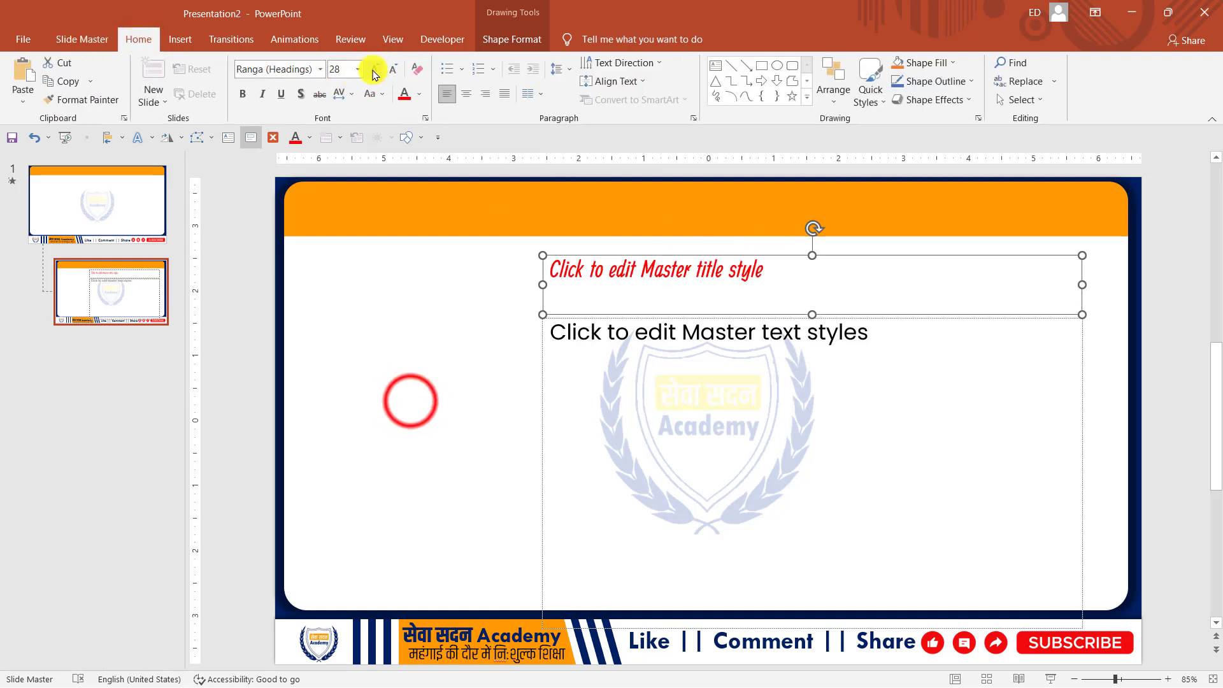
left_click(411, 402)
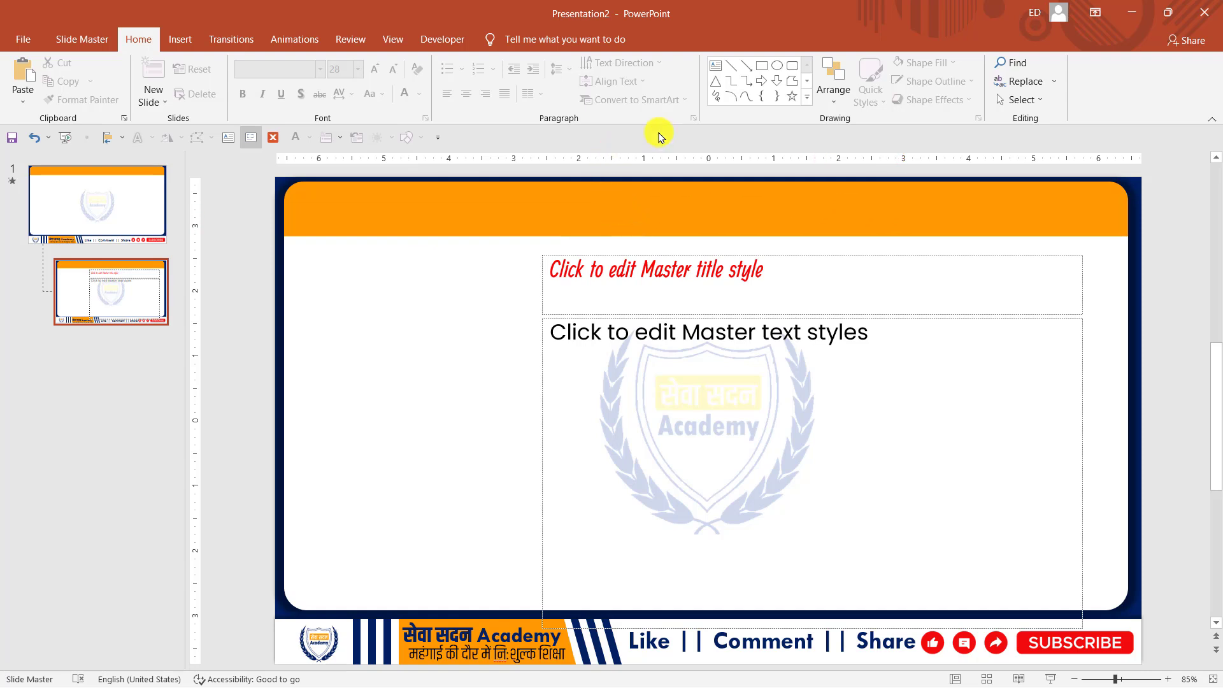
Draw a text box across the orange header reading 'Top 10 Important MCQs for your Exam'.
left_click(714, 66)
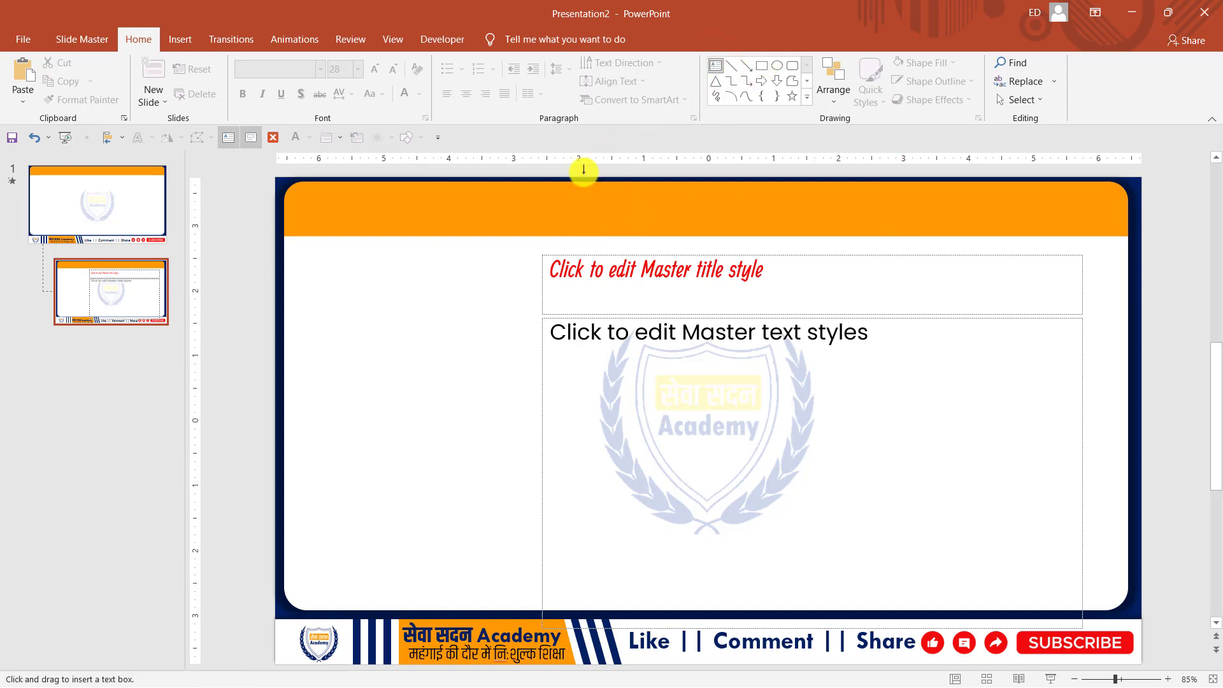
left_click_drag(406, 199, 1099, 225)
type("Top 10")
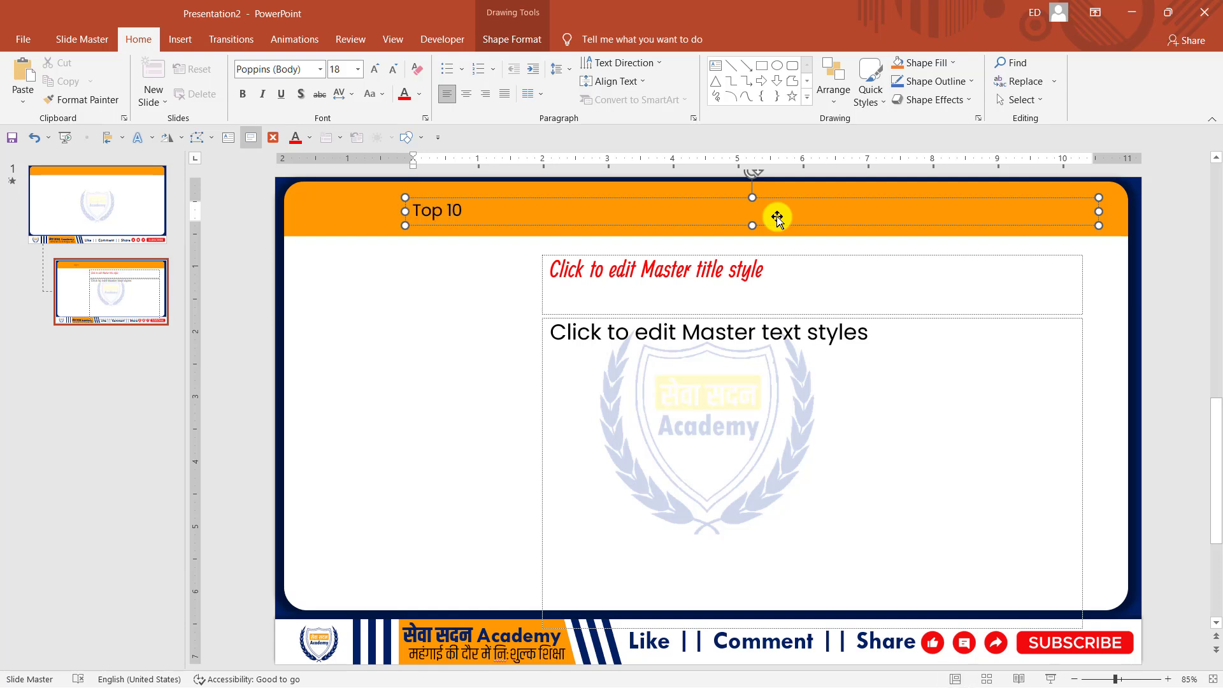
type(" Important MC")
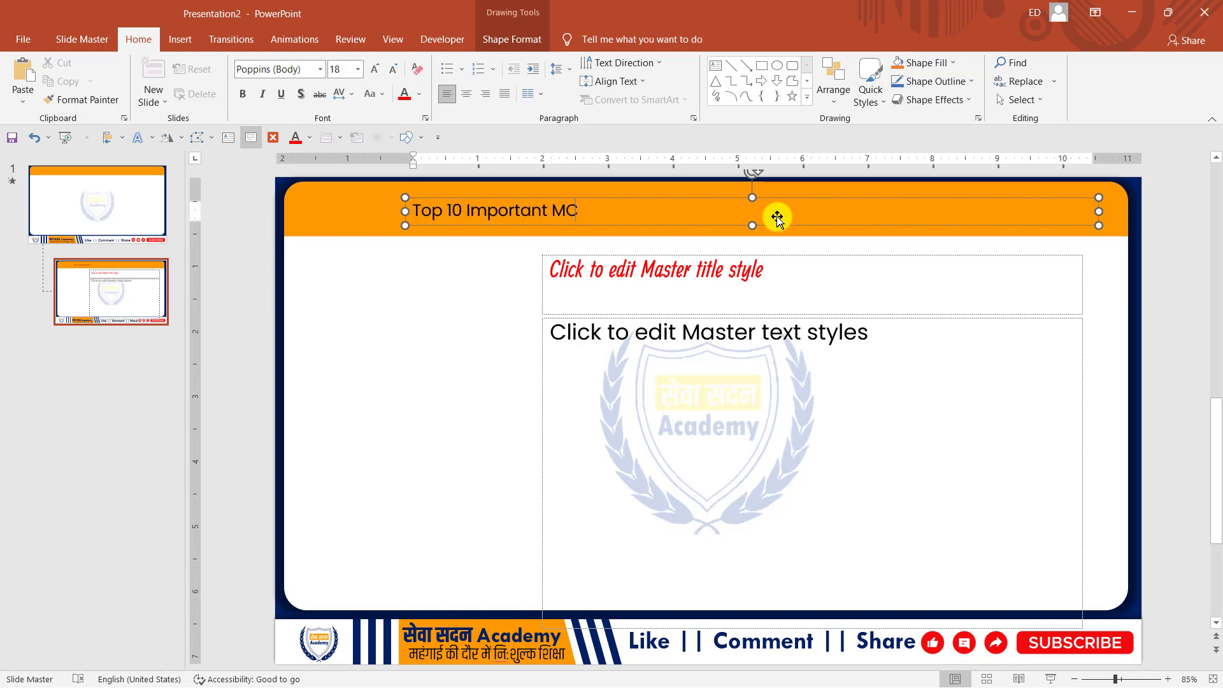
type("Qs for your Exam")
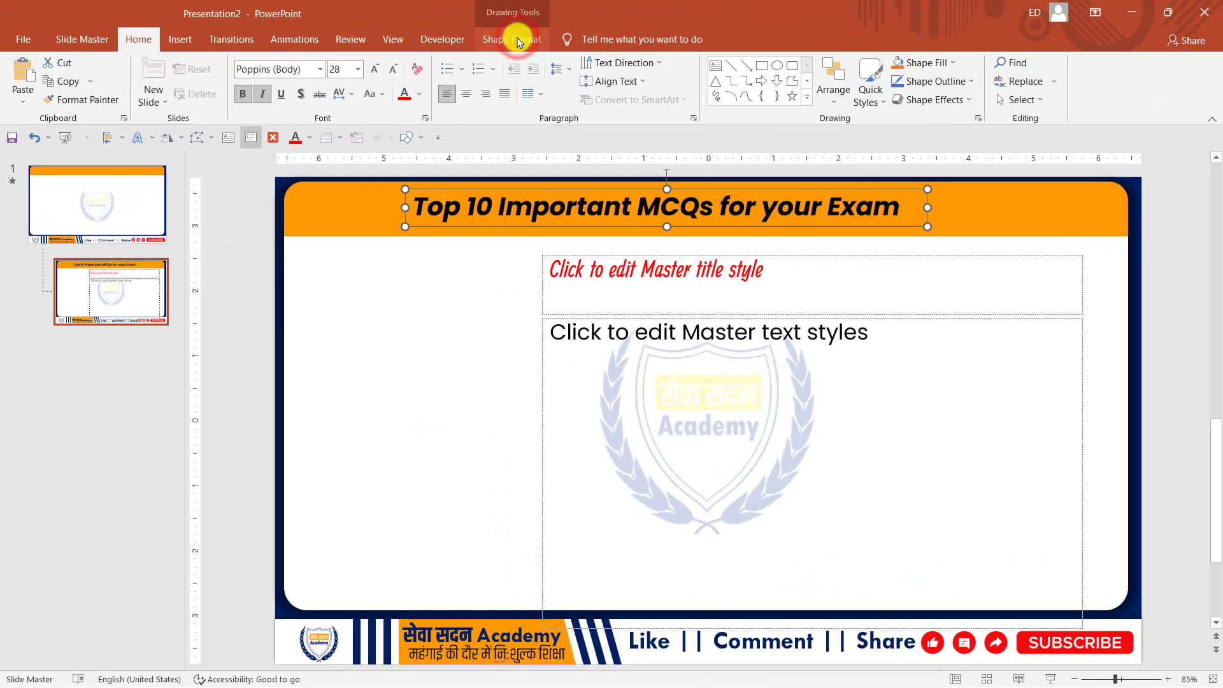
Centre the header text box horizontally on the slide.
left_click(517, 39)
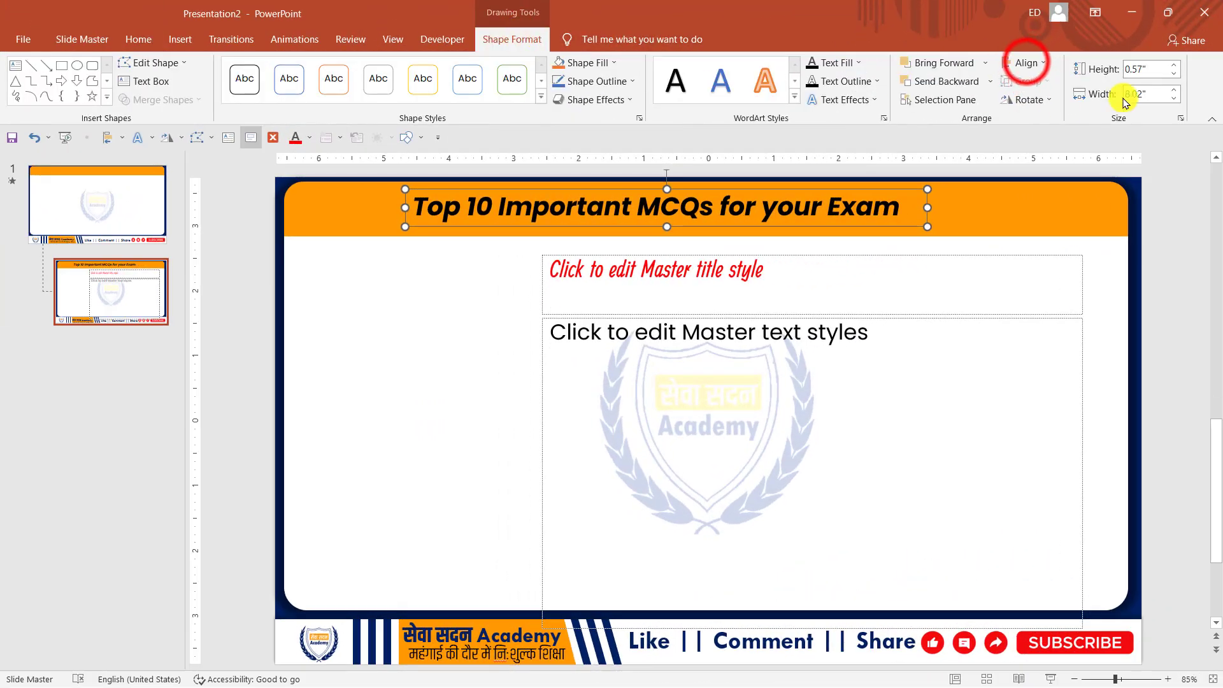
left_click(1022, 62)
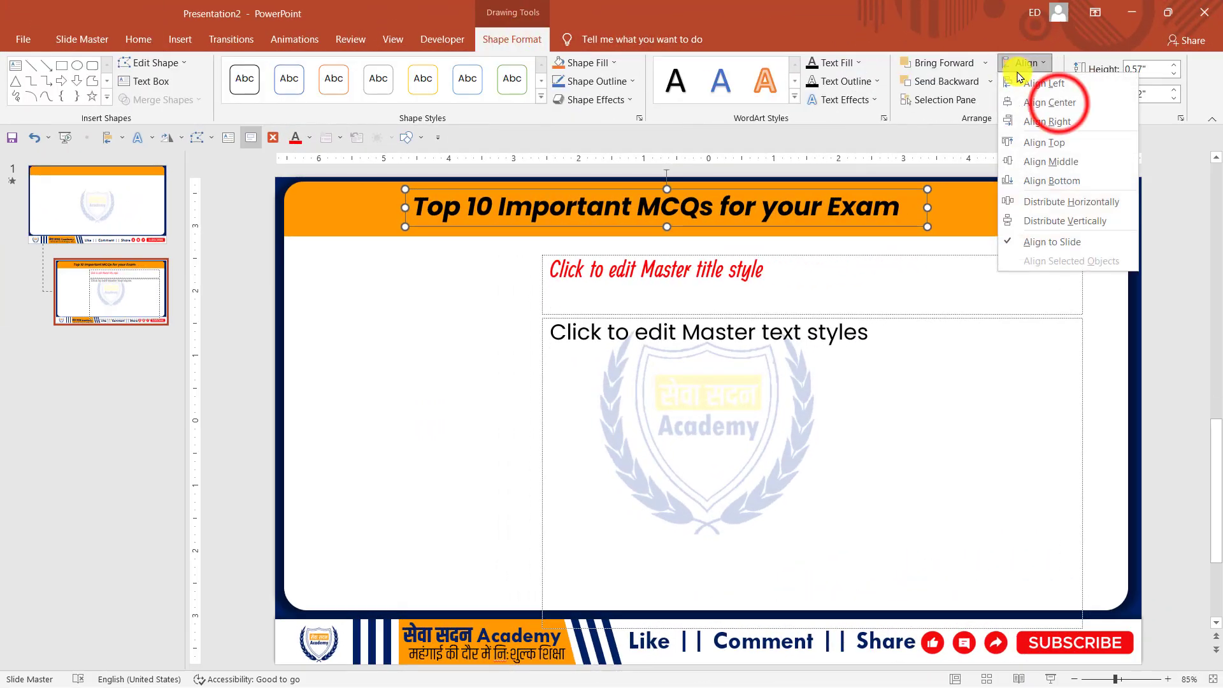
left_click(1061, 108)
left_click(401, 370)
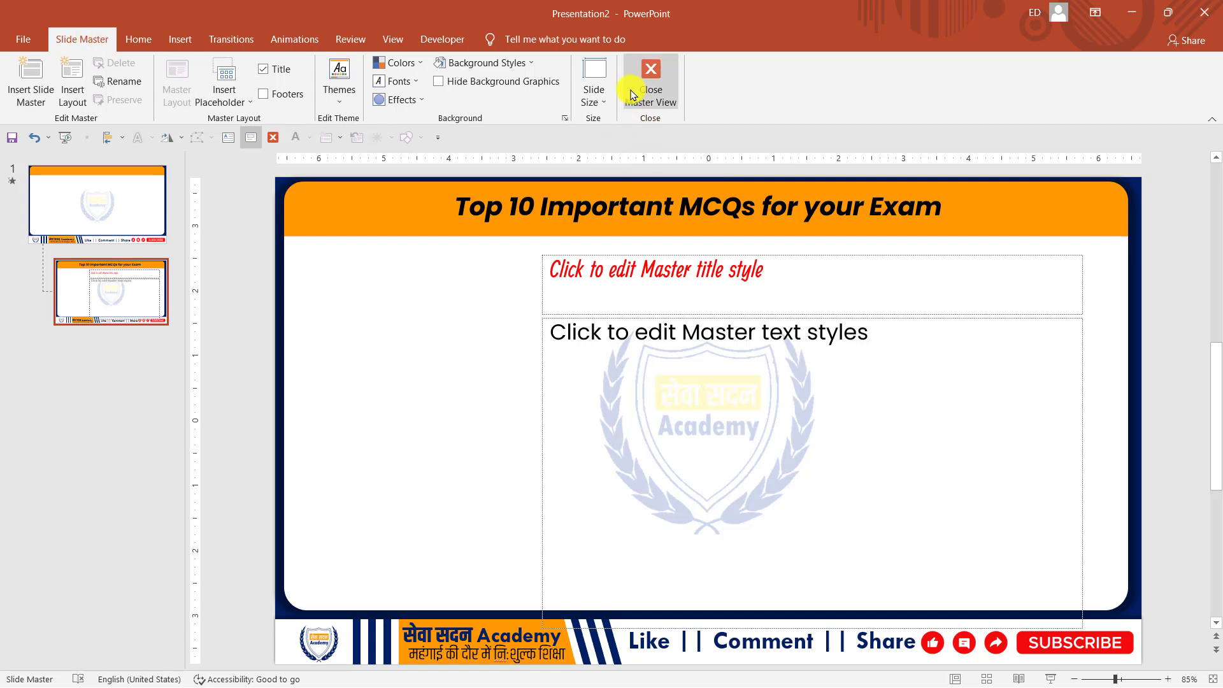
Reopen Slide Master view and select both the title and text placeholders.
left_click(656, 91)
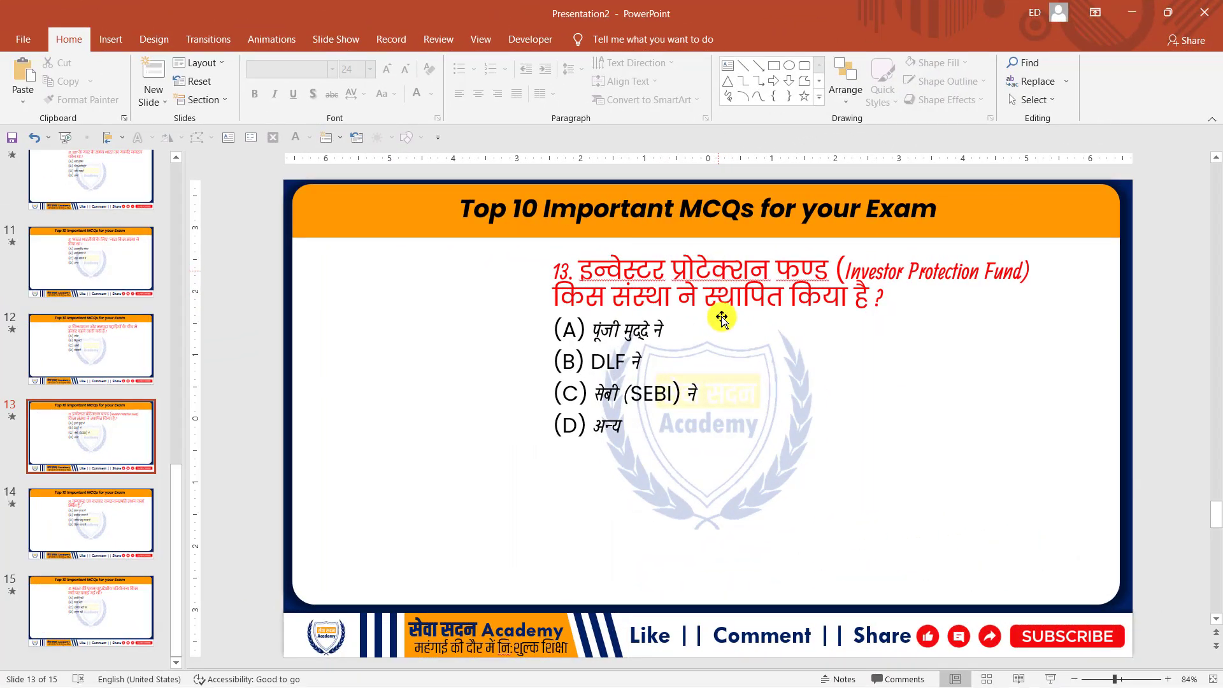
left_click(486, 40)
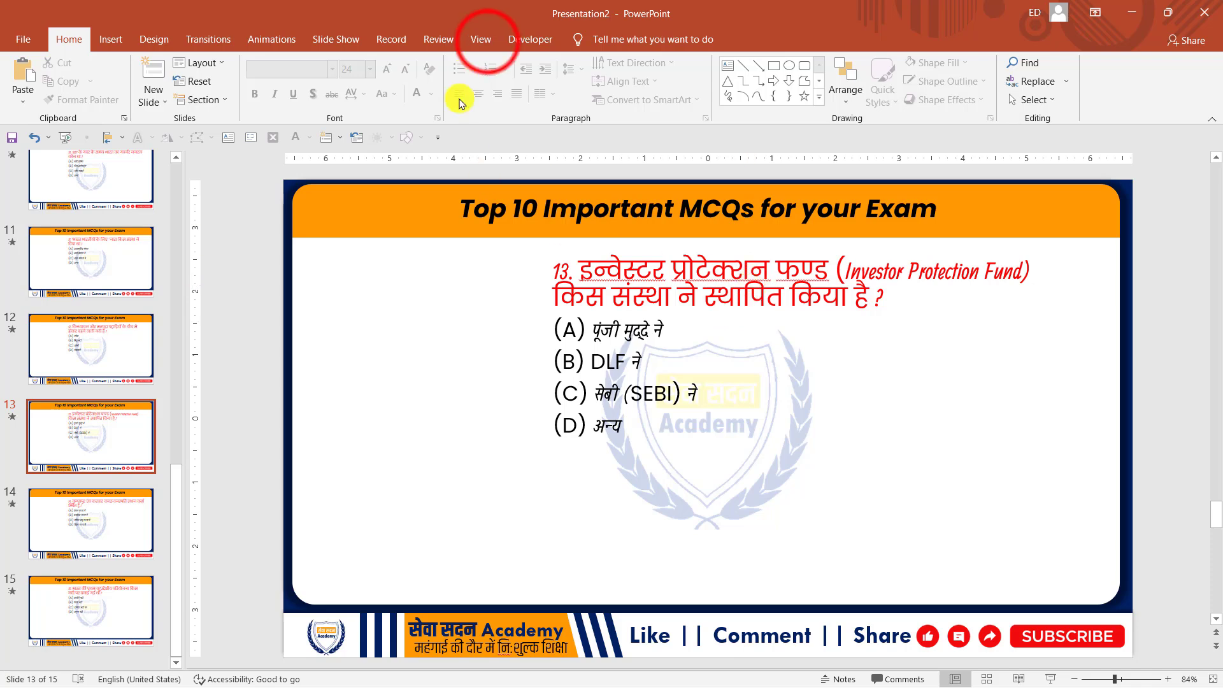
left_click(204, 82)
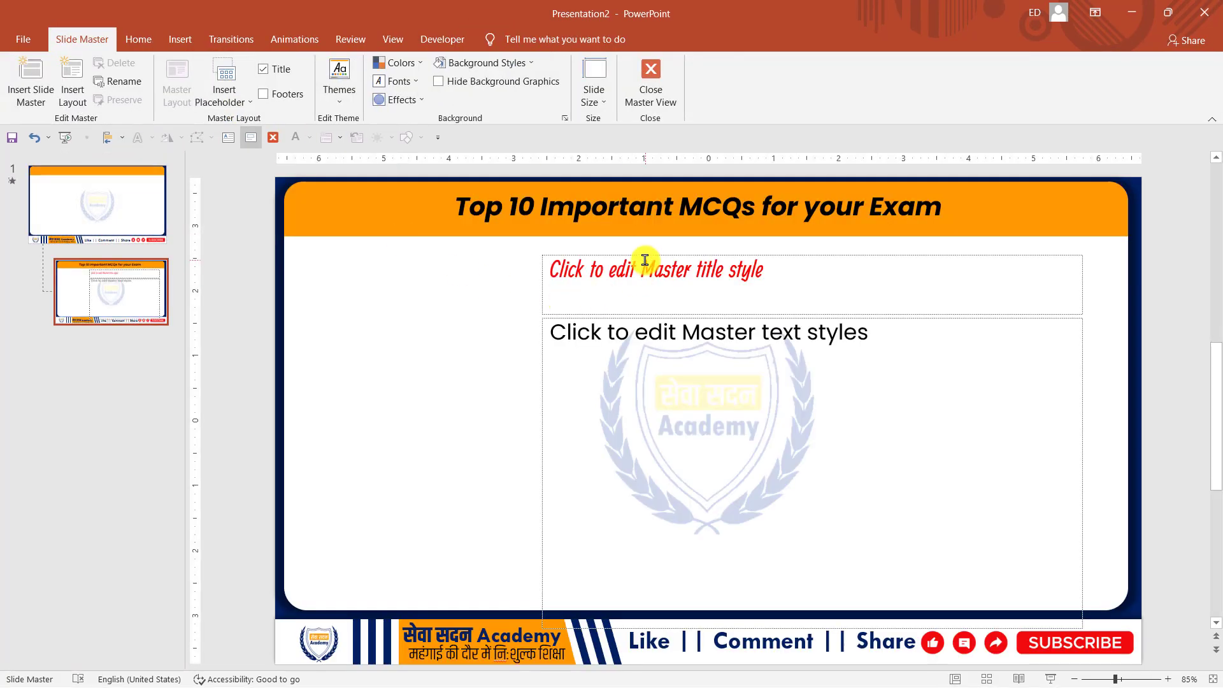
mouse_move(244, 231)
left_mouse_down()
mouse_move(1035, 484)
mouse_move(1210, 665)
left_mouse_up()
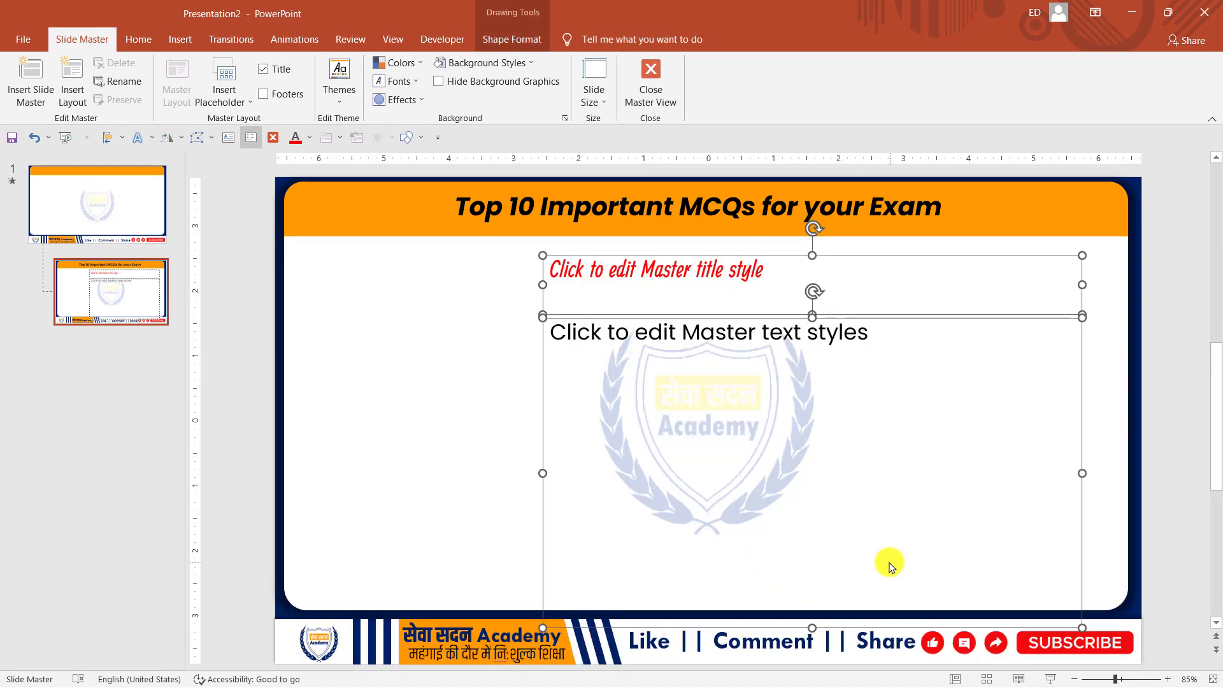
Set the placeholders' line spacing to 1.0 and close Master View.
left_click(148, 41)
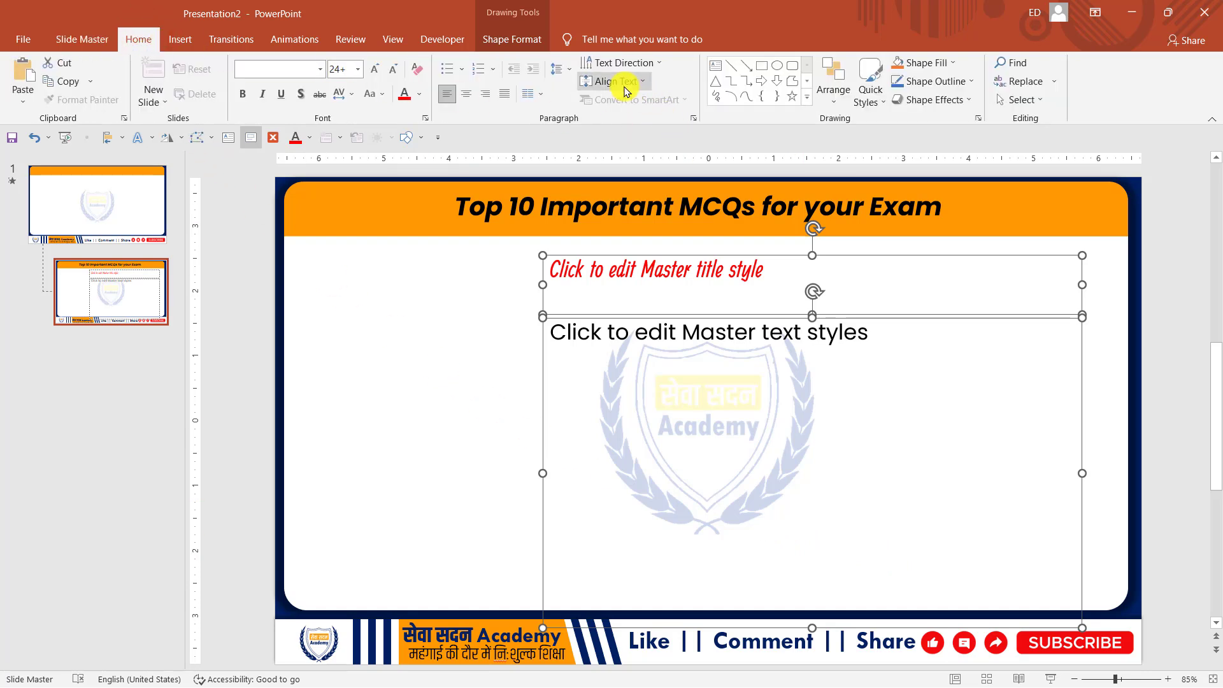
left_click(567, 72)
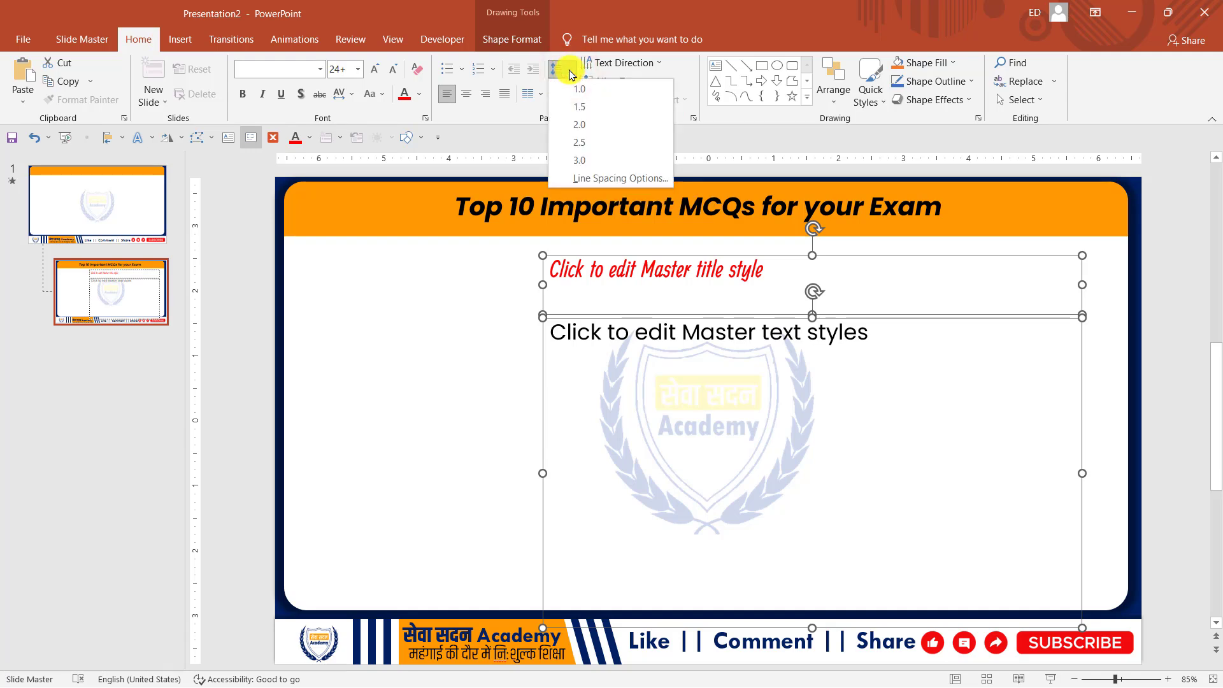
left_click(580, 105)
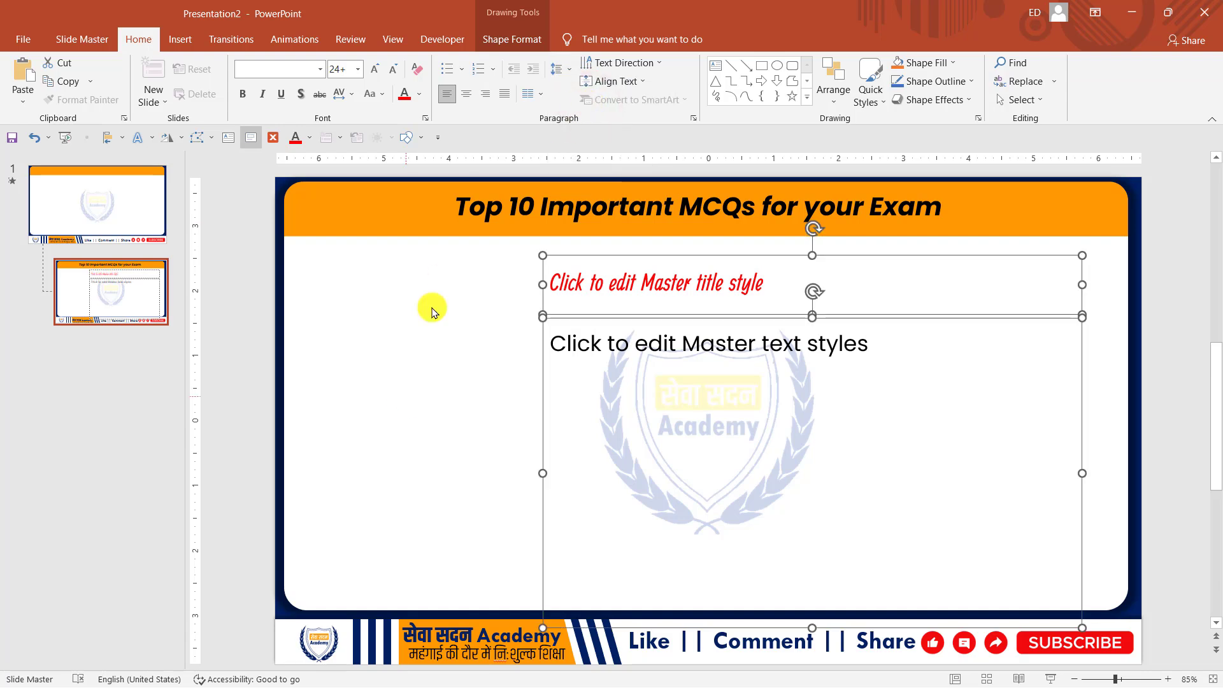
left_click(557, 75)
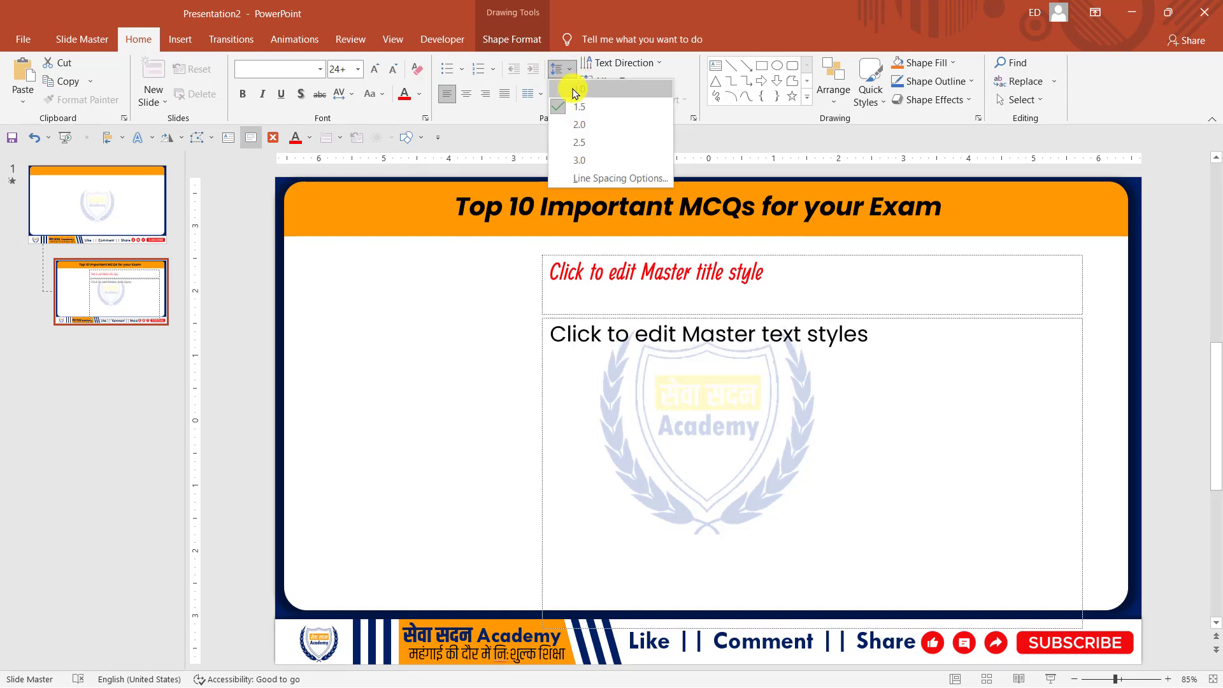
left_click(578, 94)
left_click(587, 94)
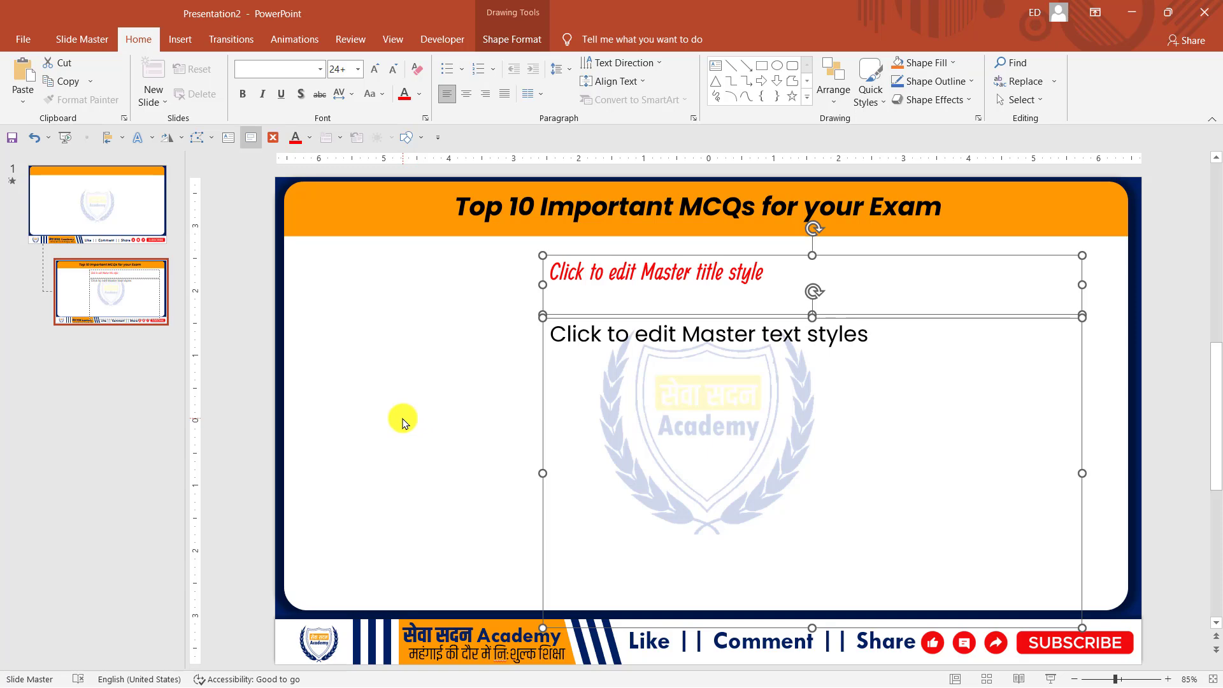
left_click(81, 41)
left_click(655, 81)
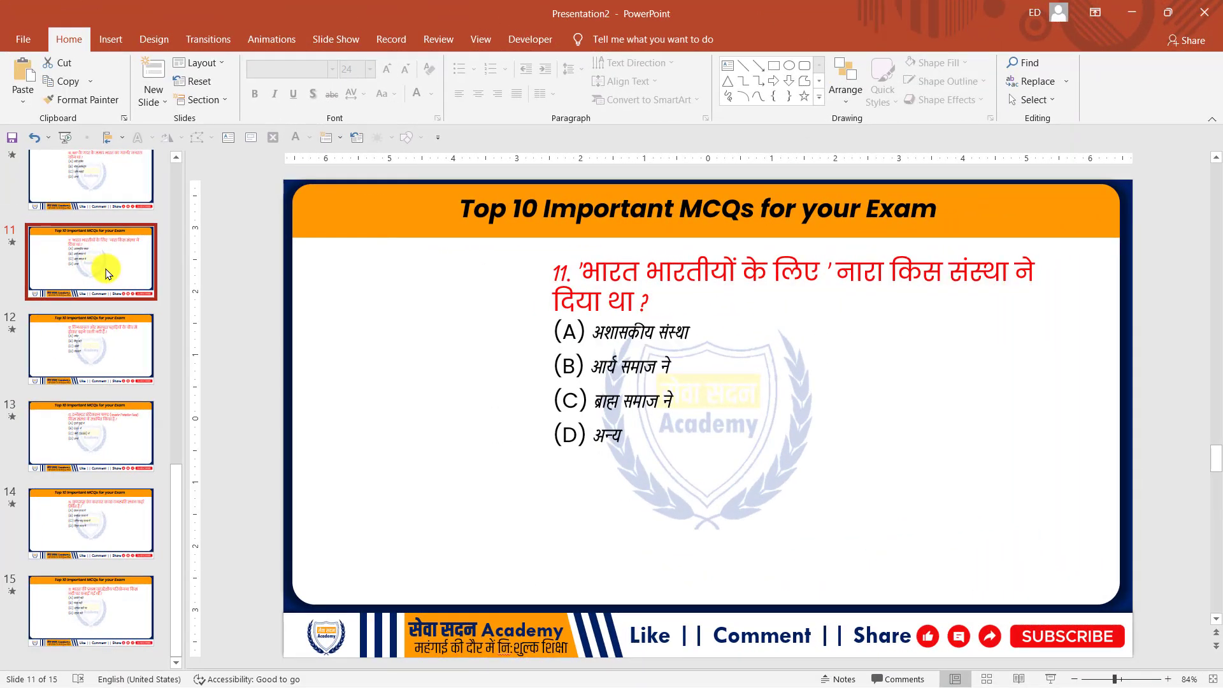
Reset all slides to the updated master layout, then go to slide 11.
key("ctrl+a")
left_click(204, 79)
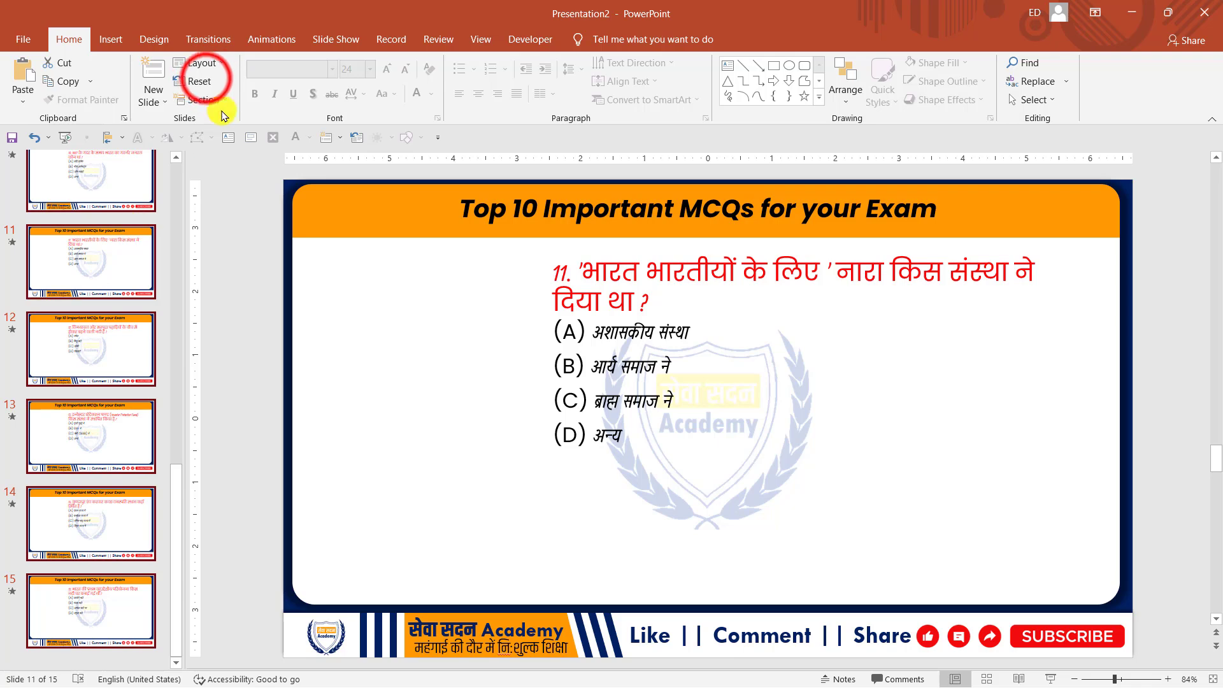
left_click(206, 80)
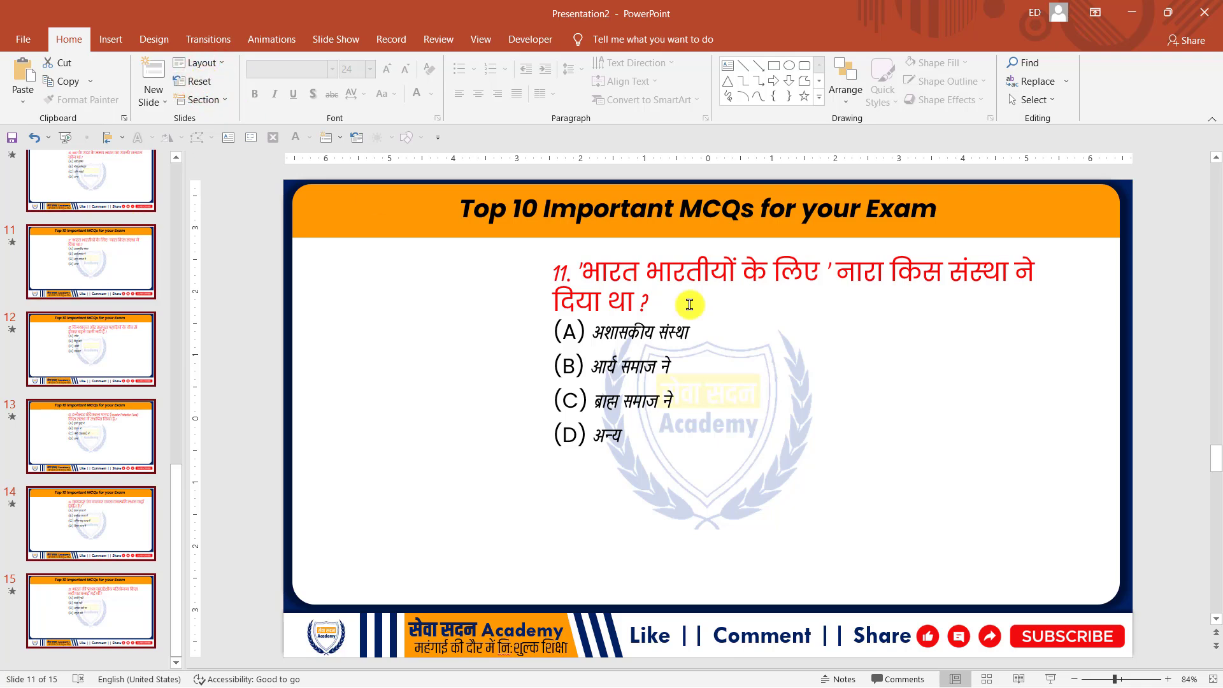
left_click(71, 346)
left_click(109, 431)
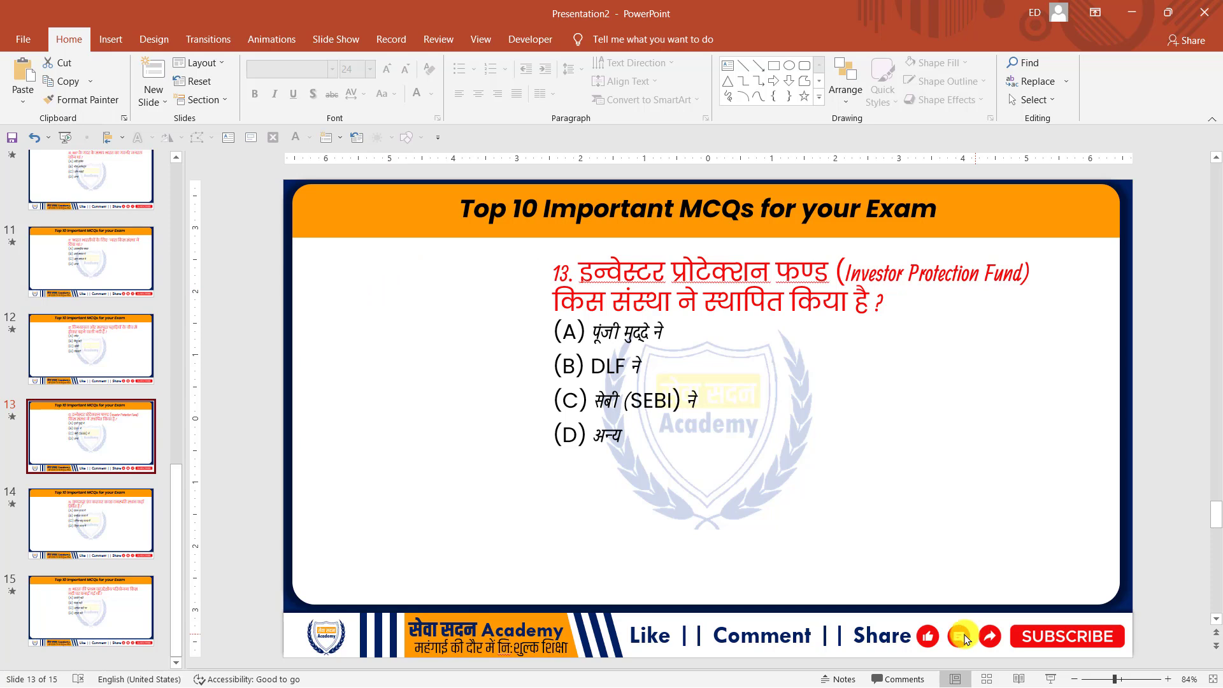
left_click(79, 344)
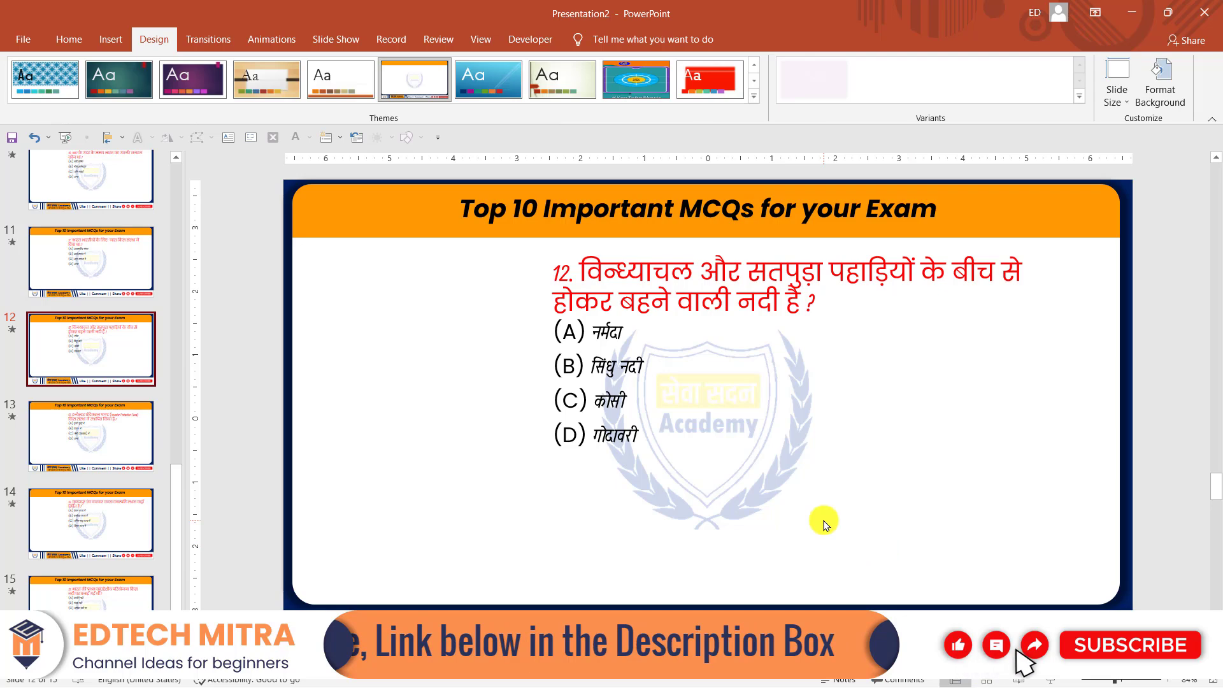
key("Page_Up")
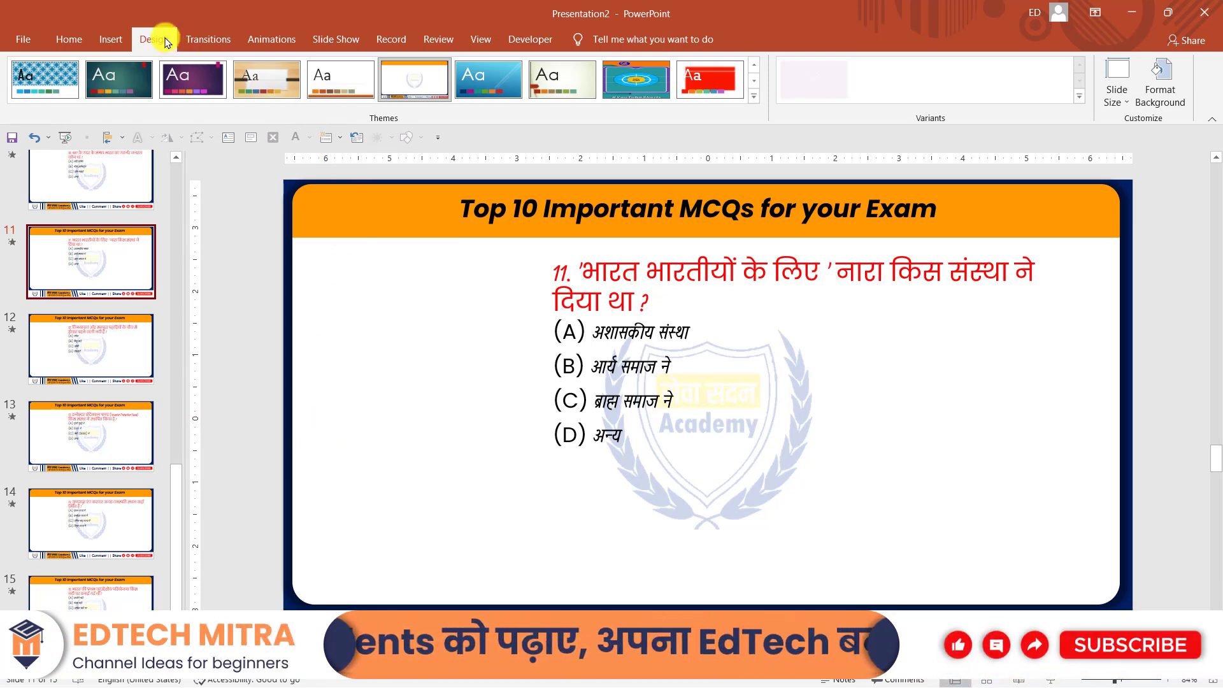
Browse the Themes gallery and close it without applying a theme.
left_click(753, 96)
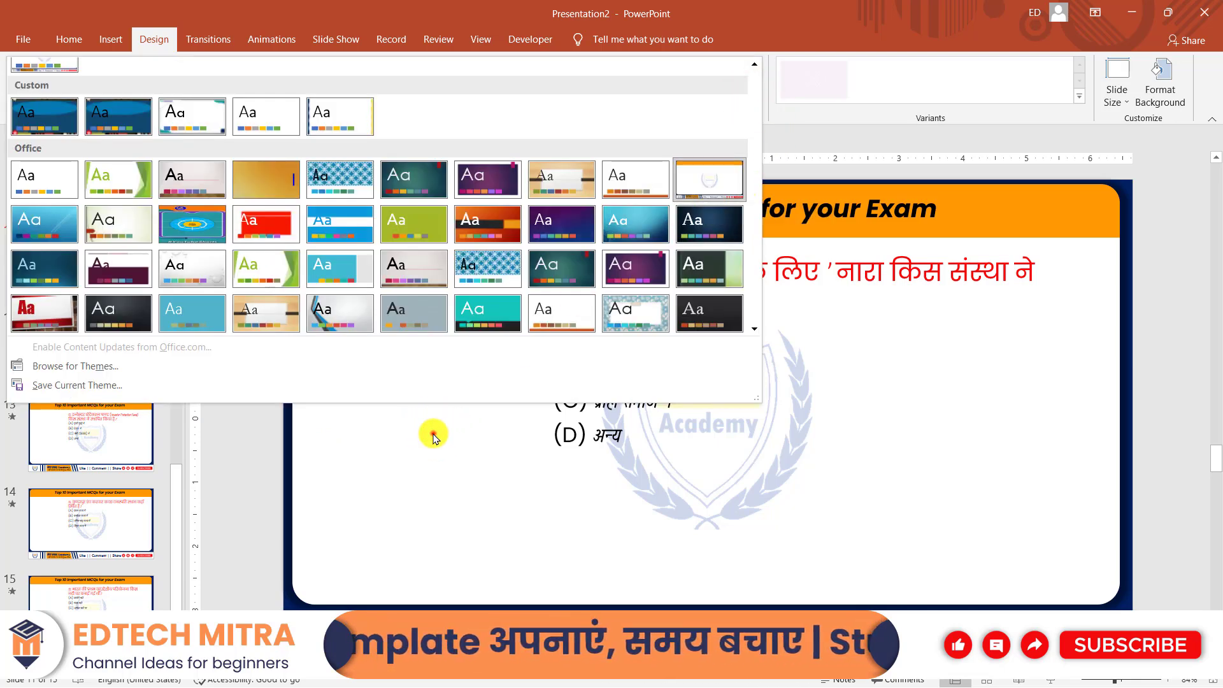
left_click(433, 435)
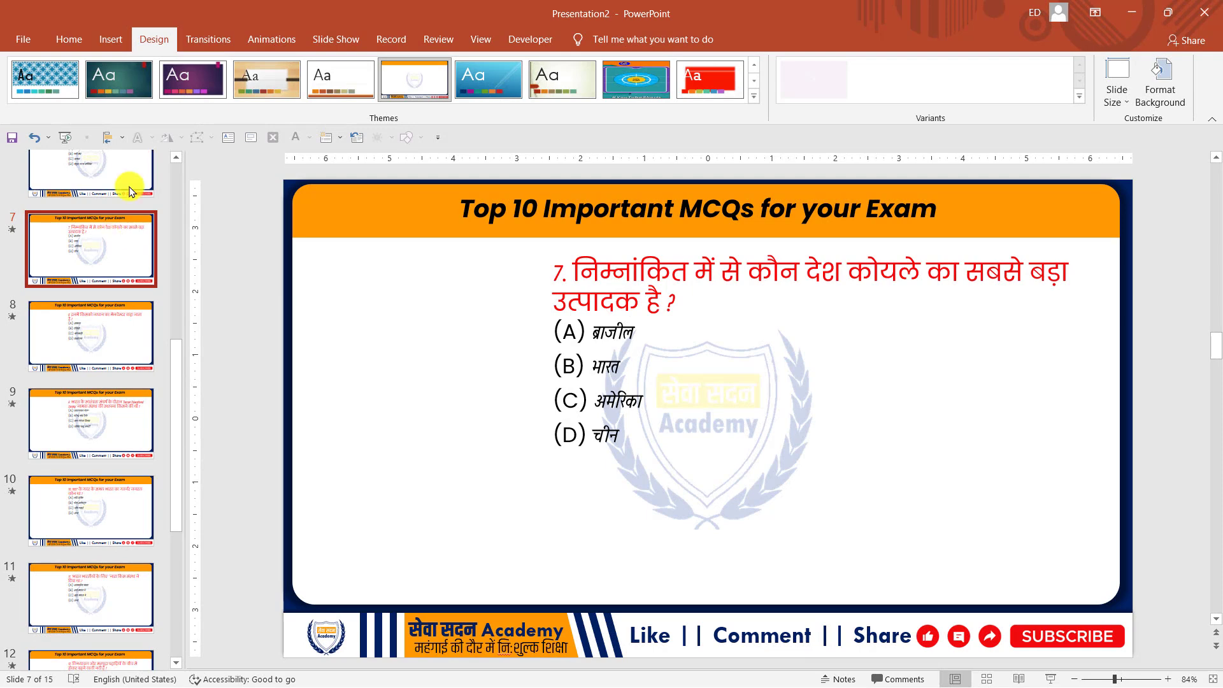
Run the slideshow from the first slide, then end it after slide 1.
left_click(338, 40)
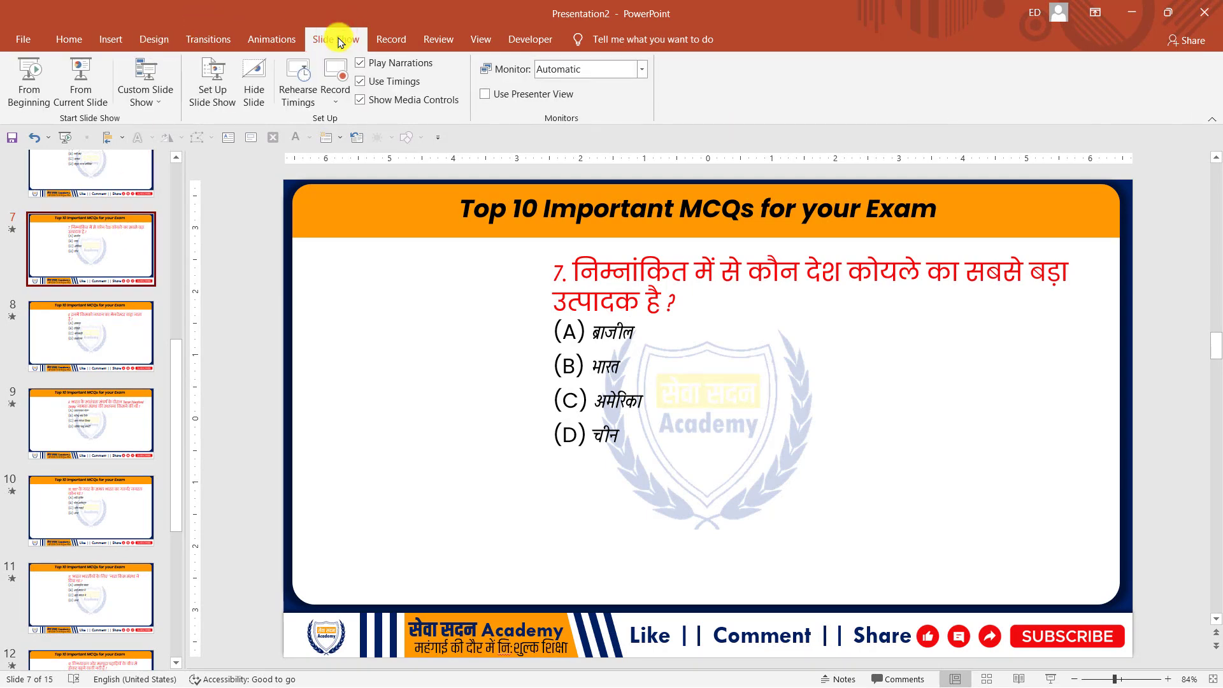
left_click(46, 81)
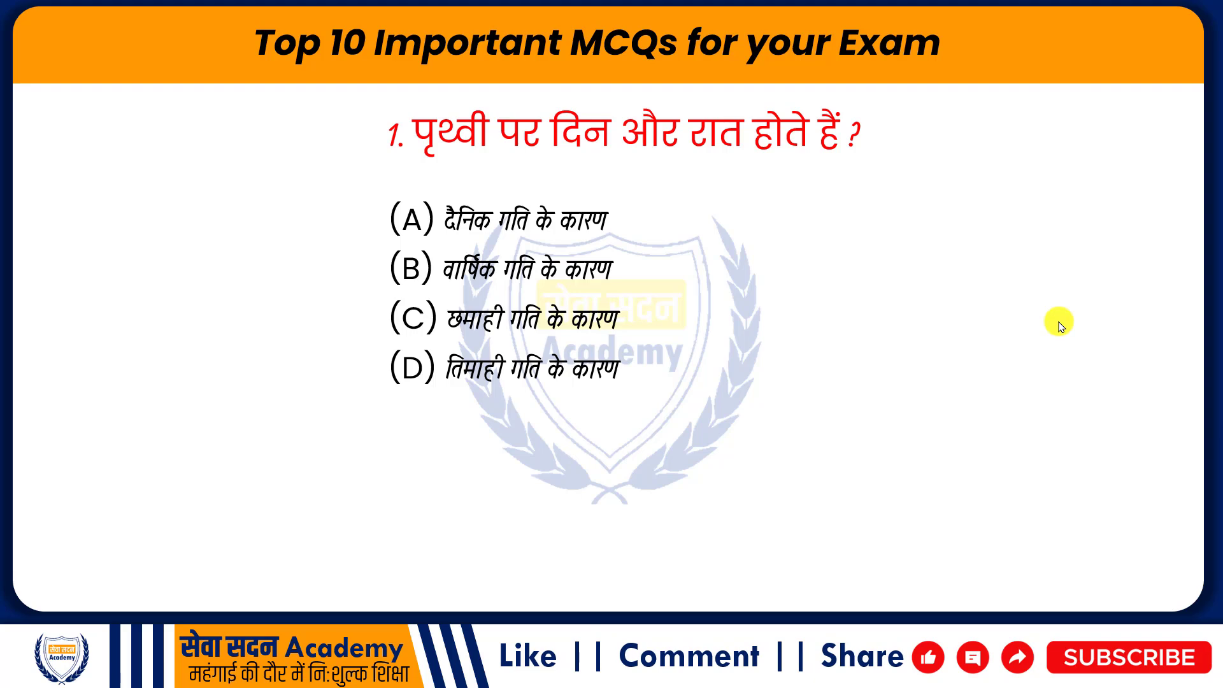
key("Escape")
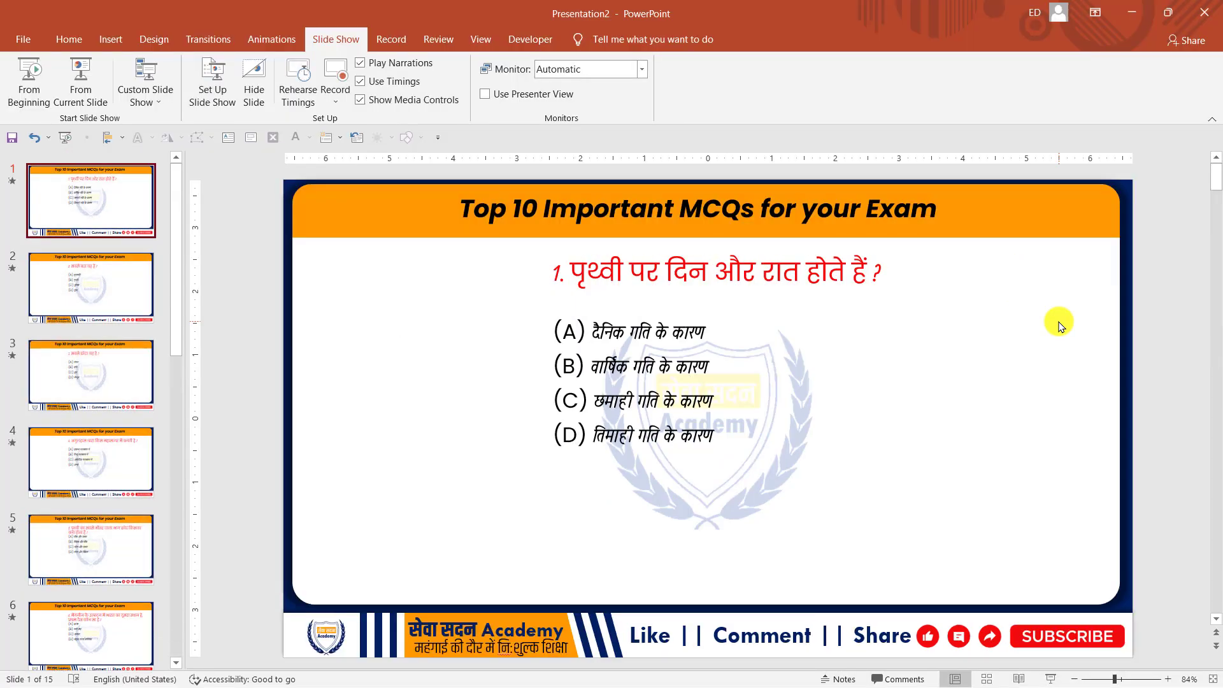